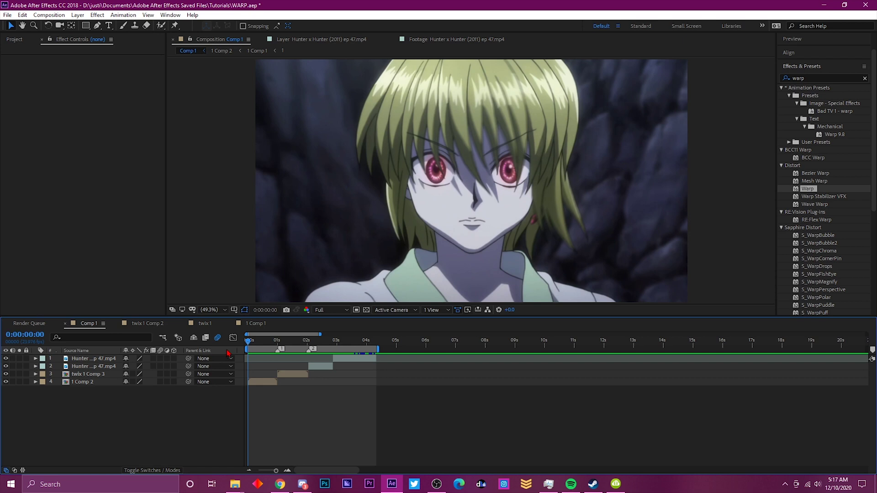
At frame 11, add a new Adjustment Layer 5 to Comp 1 and move it below twix 1 Comp 3
mouse_move(248, 340)
mouse_down()
mouse_move(334, 344)
mouse_move(264, 344)
mouse_up()
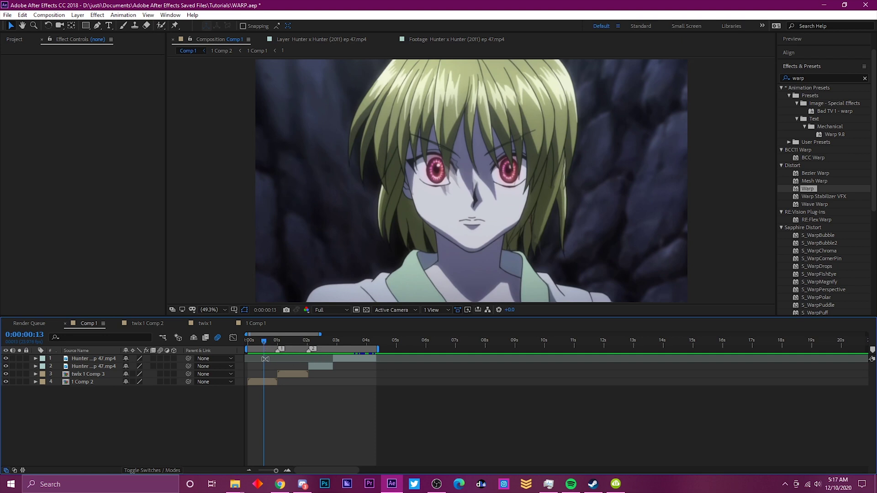
key(equal)
mouse_move(266, 342)
mouse_down()
mouse_move(249, 343)
mouse_move(275, 343)
mouse_up()
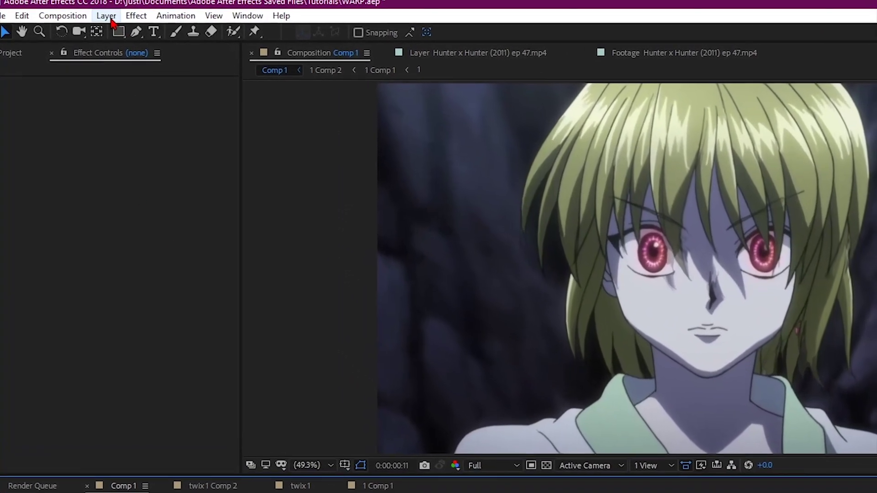
click(78, 14)
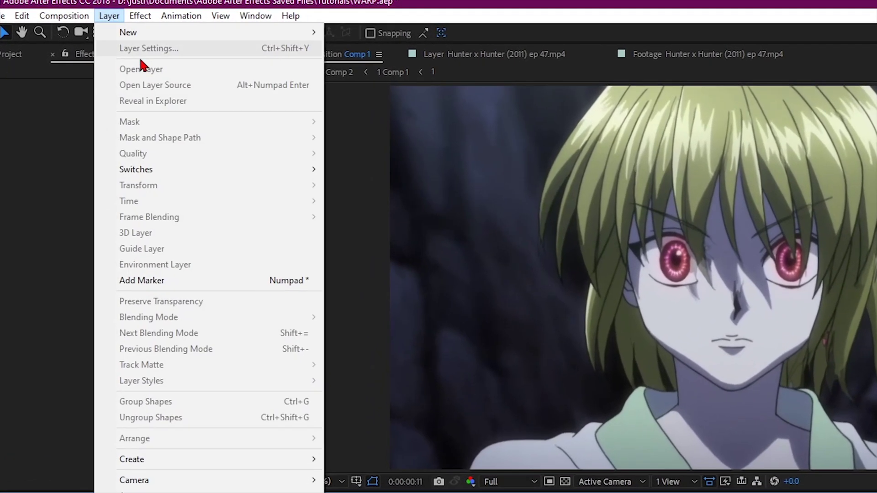
mouse_move(137, 33)
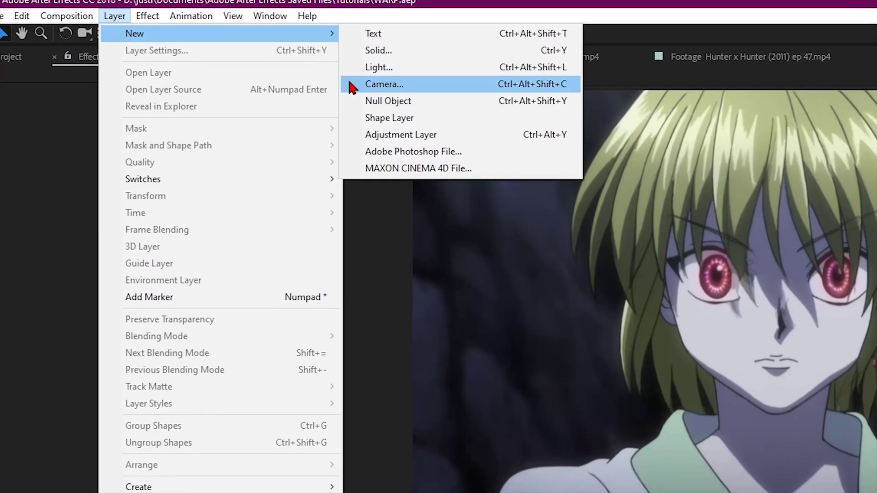
click(384, 134)
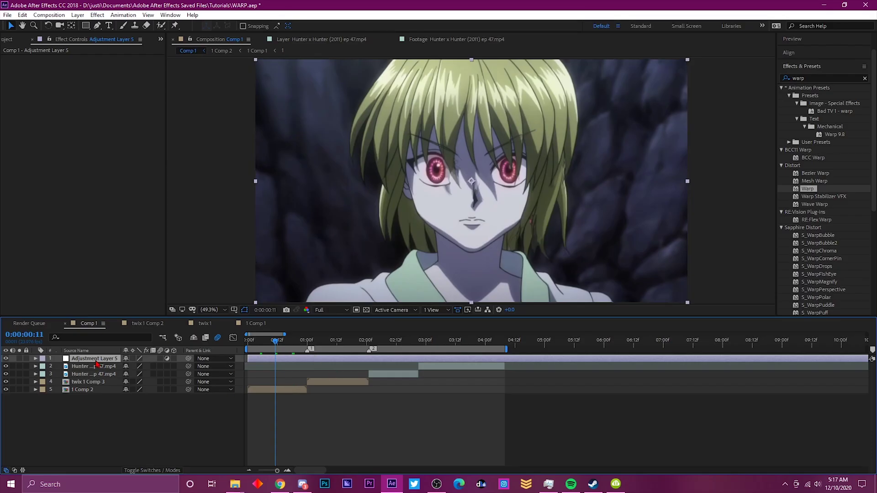
drag(97, 363, 97, 384)
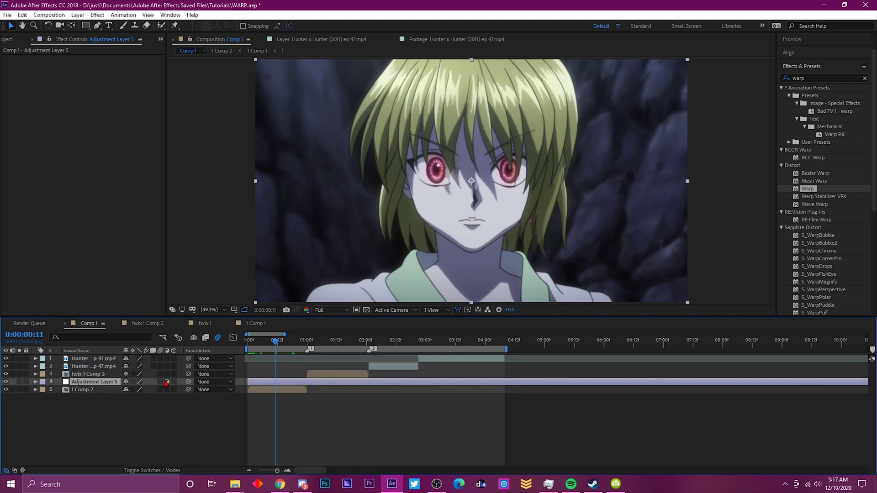
key(equal)
key(equal)
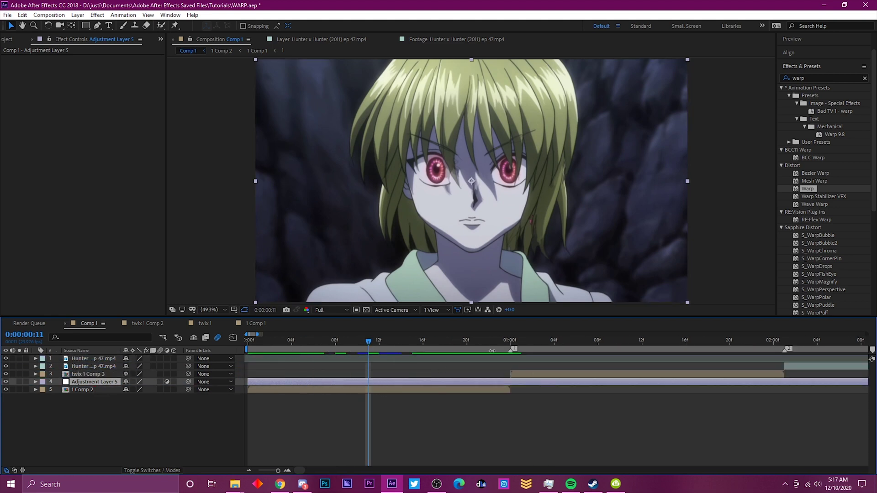
Split the adjustment layer at the 01:00f cut and delete the piece after it
drag(510, 343, 509, 346)
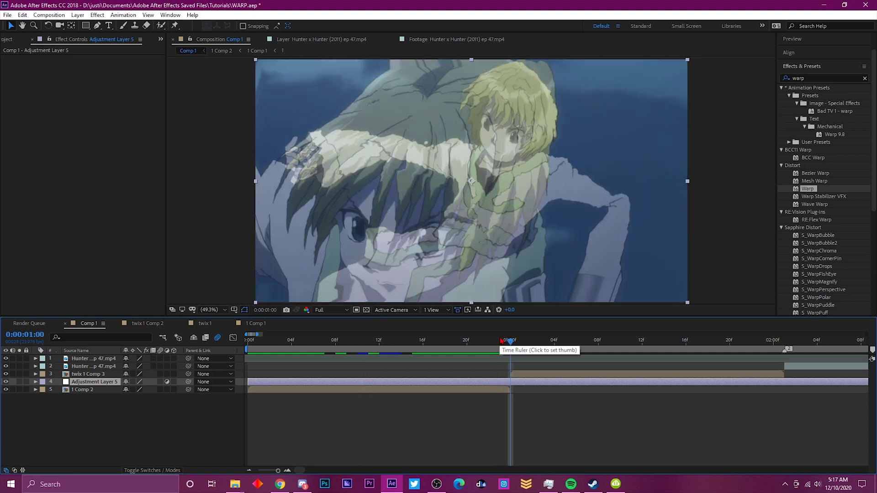
key(ctrl+shift+d)
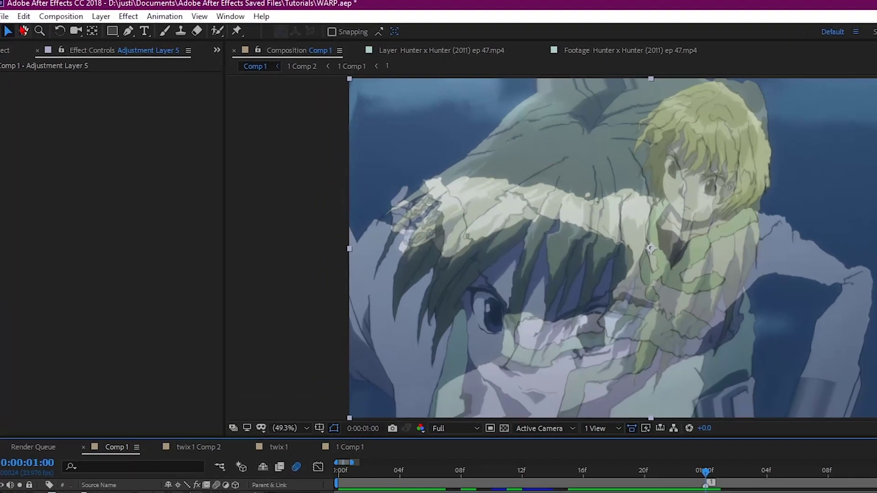
click(22, 15)
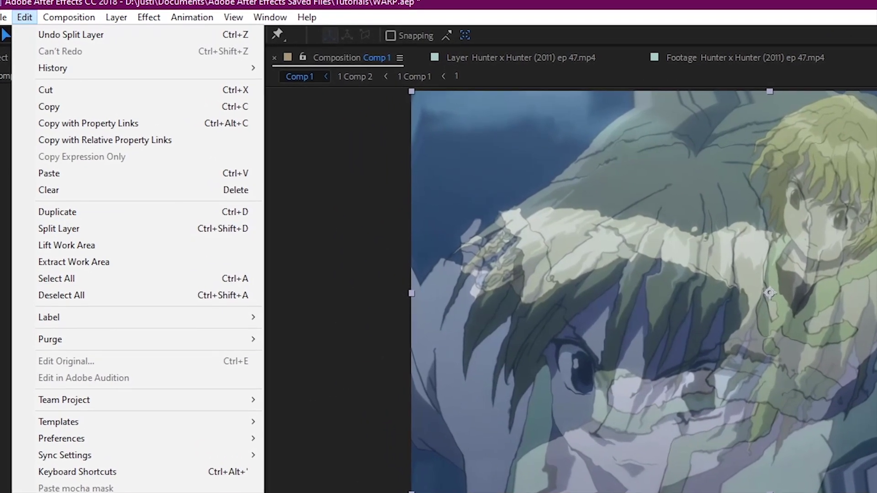
key(Escape)
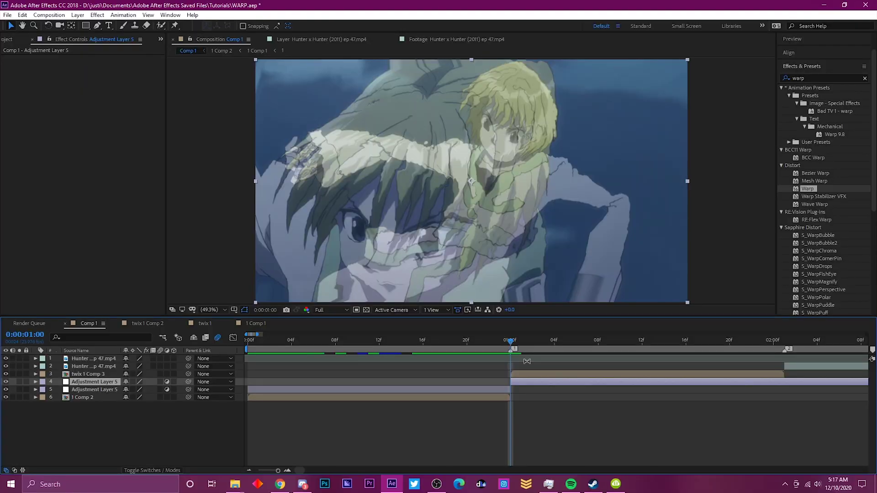
key(Delete)
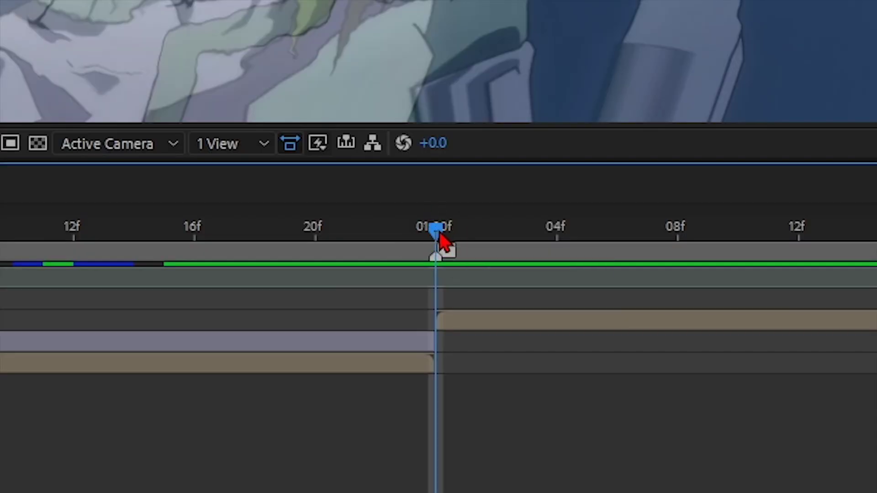
Split the adjustment layer at frame 21 and delete the piece before it
key(Page_Up)
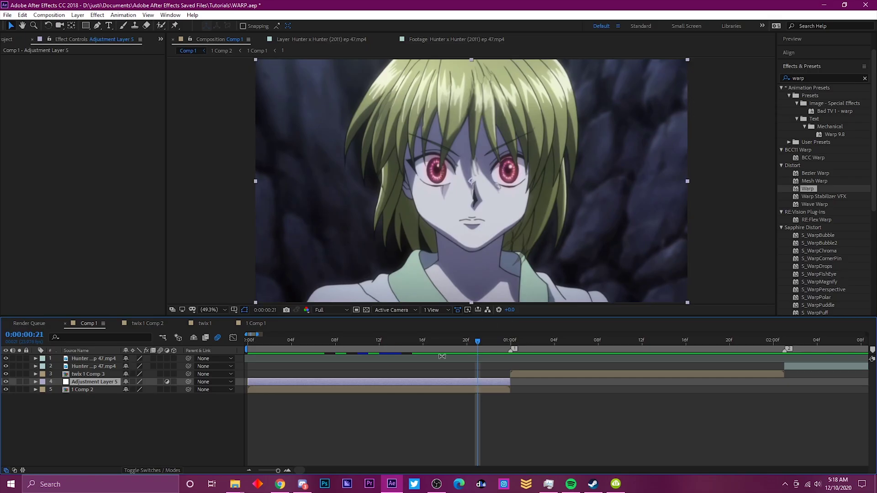
key(ctrl+shift+d)
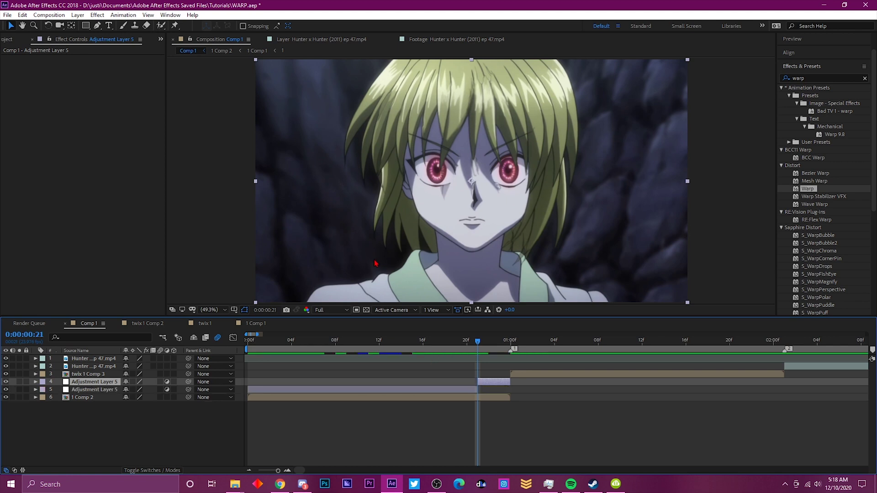
click(474, 389)
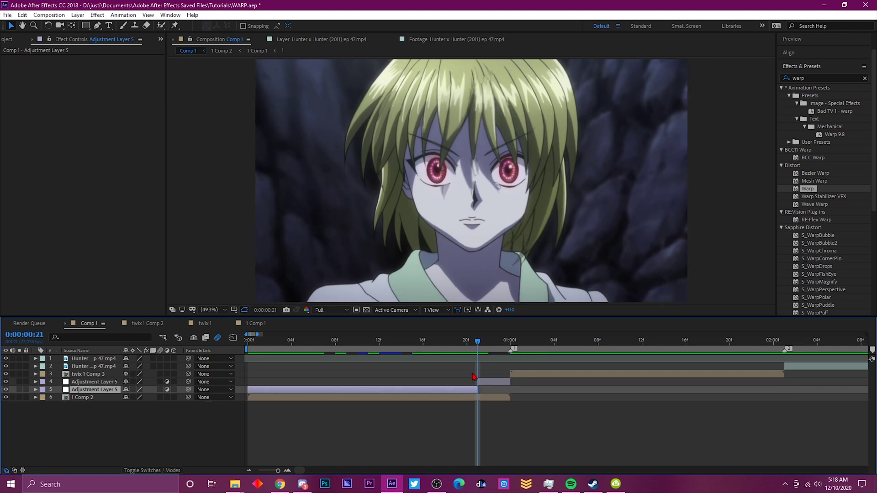
key(Delete)
click(485, 385)
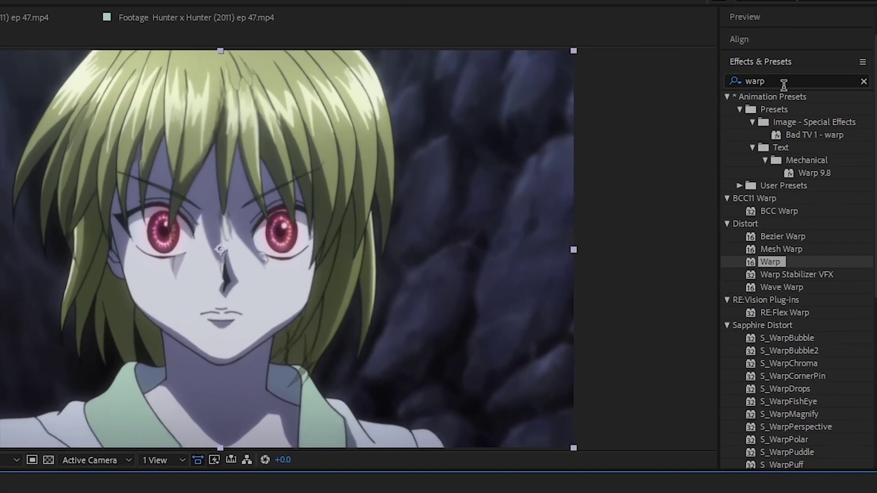
Apply the Distort Warp effect to Adjustment Layer 5 with Warp Style set to FishEye
click(803, 80)
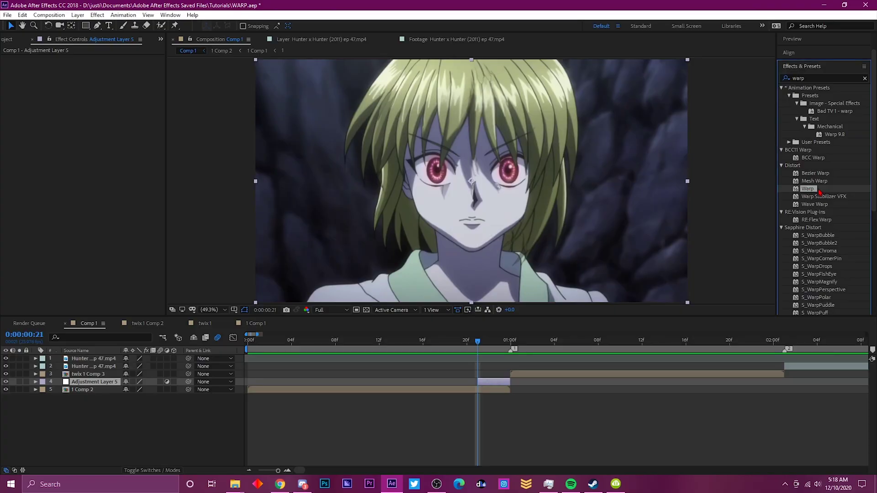
drag(818, 192, 498, 380)
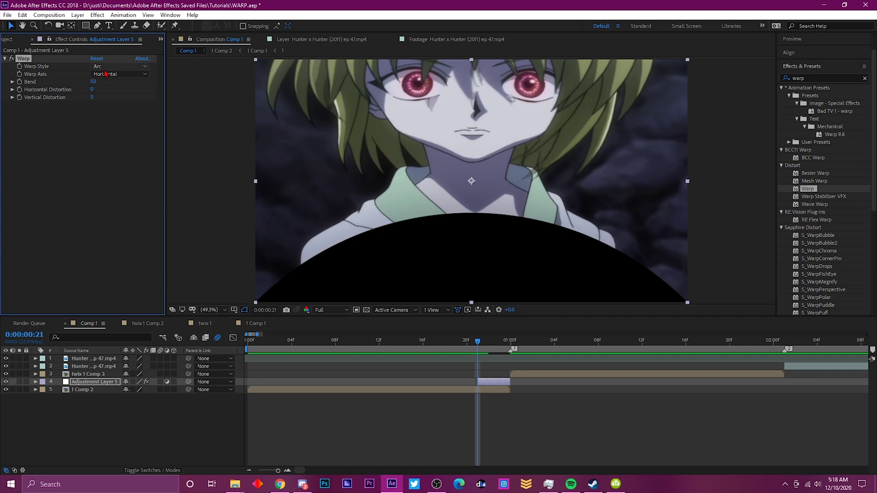
click(103, 67)
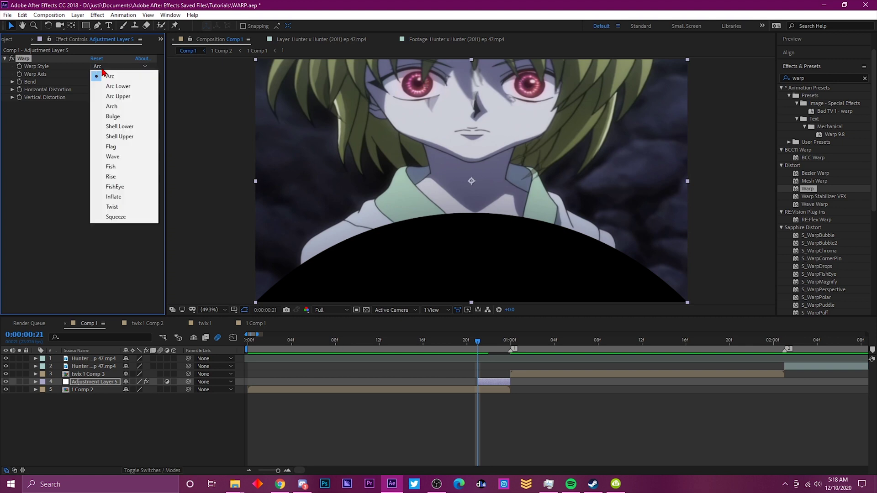
click(116, 186)
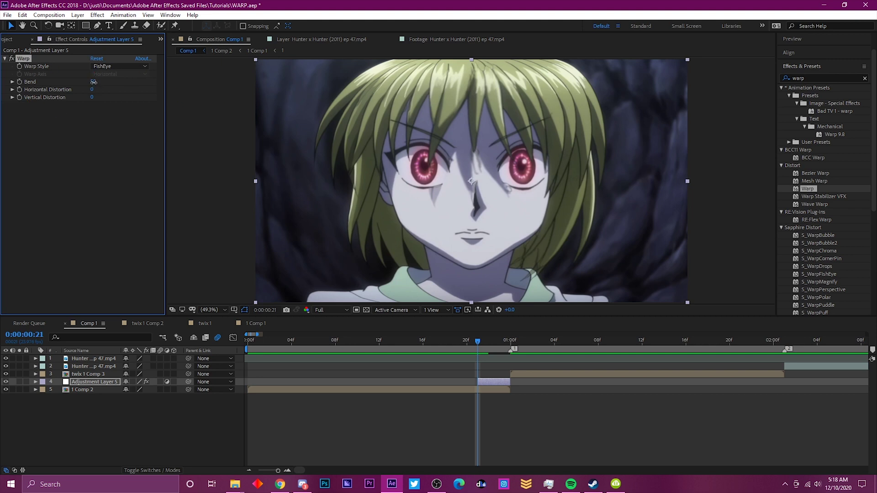
click(82, 99)
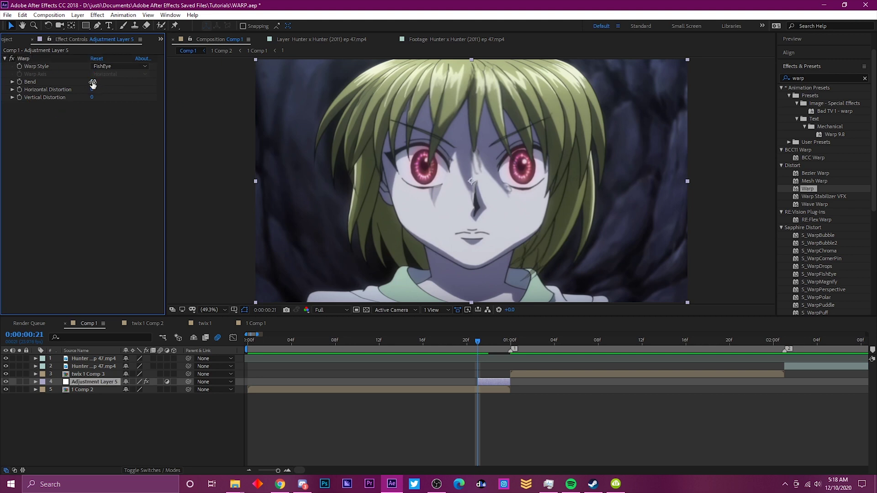
click(93, 82)
Set Warp Bend to 0 and add its first keyframe at frame 21
text(0)
key(Return)
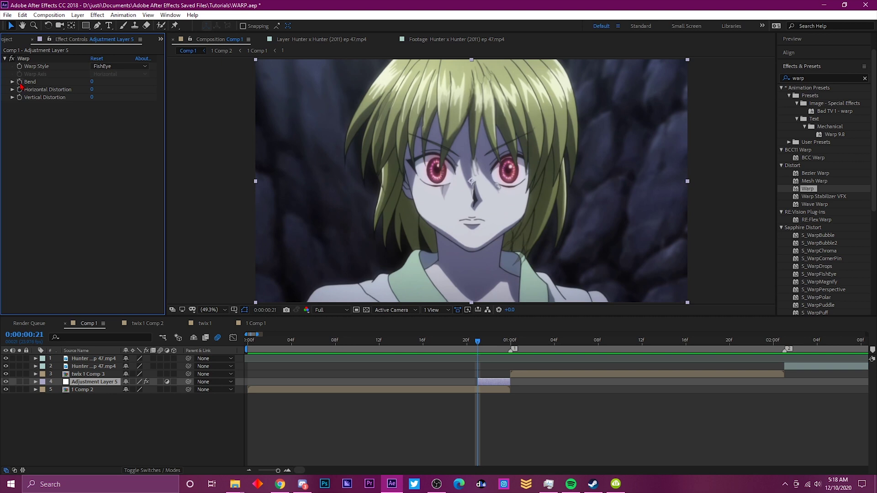
click(23, 58)
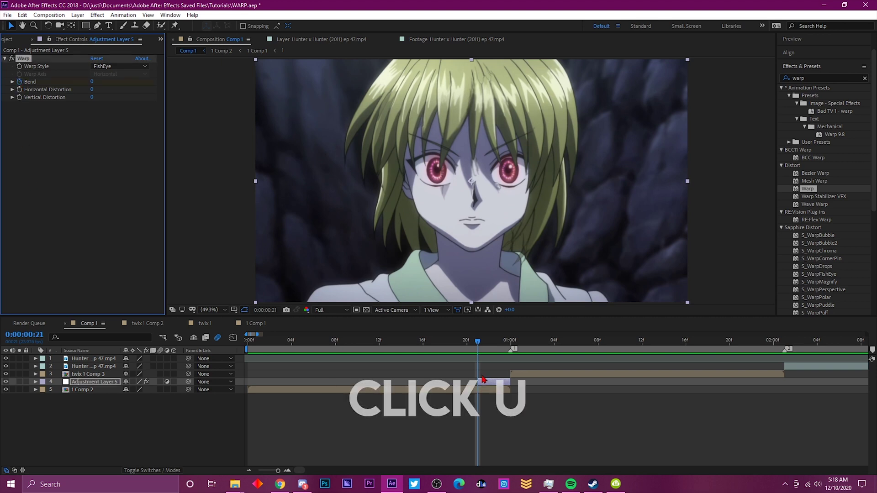
key(u)
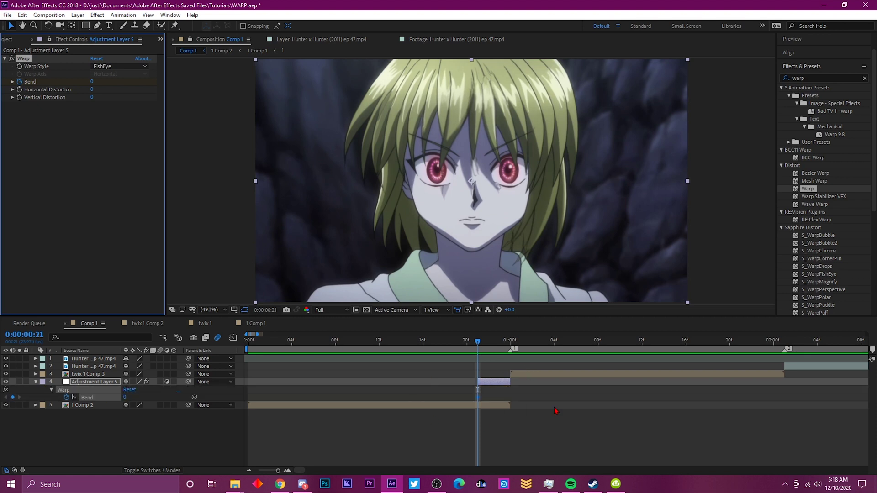
Keyframe Bend at -100 at frame 23 and select both Bend keyframes
click(478, 343)
drag(483, 343, 497, 349)
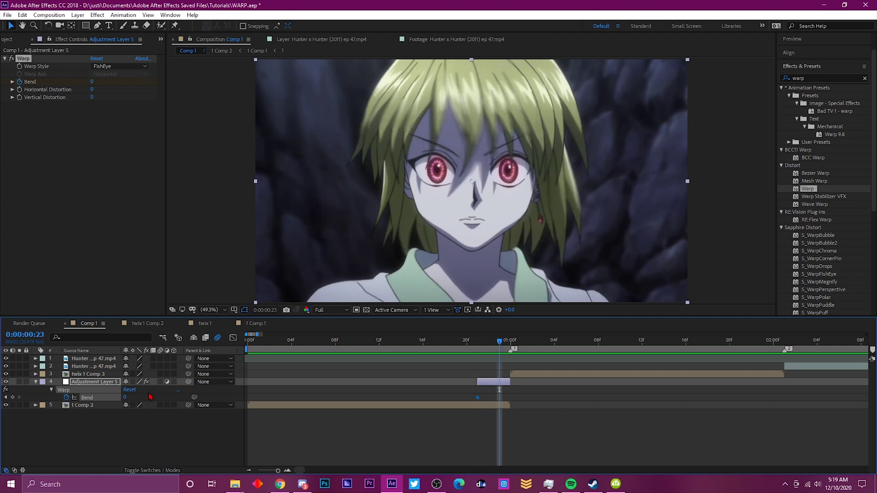
click(125, 397)
text(-100)
key(Return)
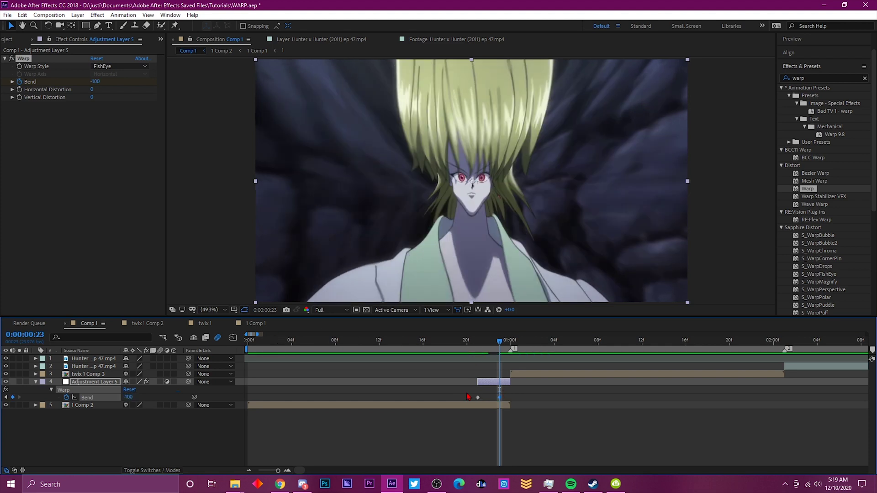
drag(465, 392, 515, 403)
right_click(499, 396)
Apply Easy Ease to the two Bend keyframes
mouse_move(520, 391)
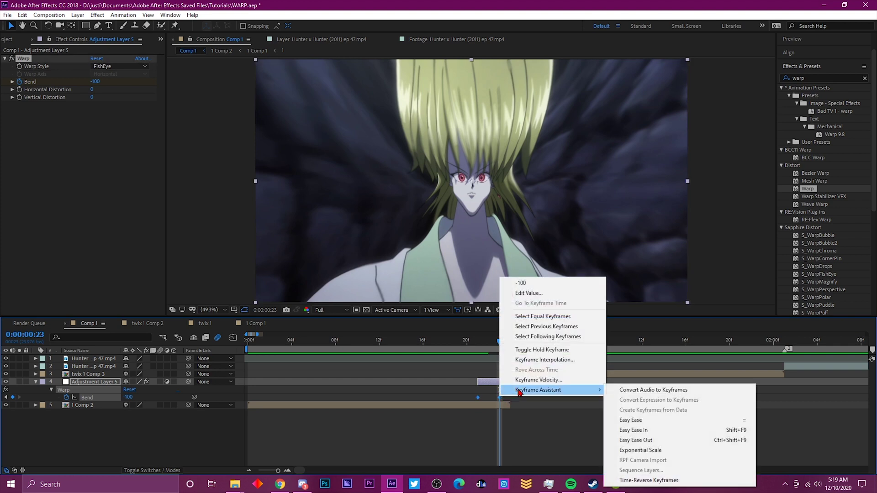
click(641, 420)
click(480, 384)
click(477, 398)
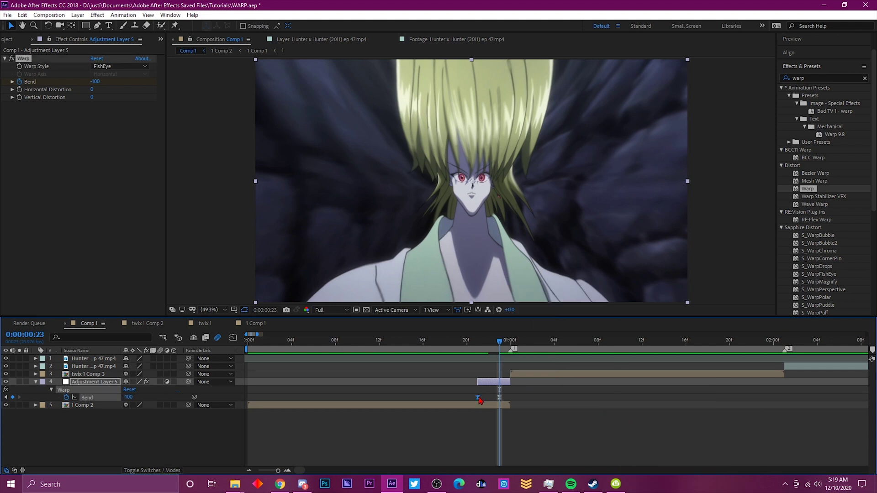
Lengthen both Bend ease handles in the Graph Editor for a steeper curve, and enable motion blur
click(233, 338)
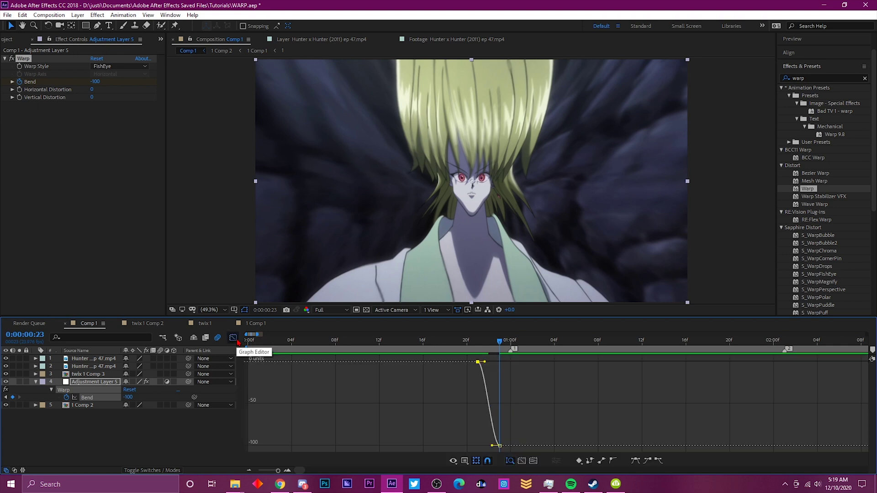
scroll(468, 378, up, 2)
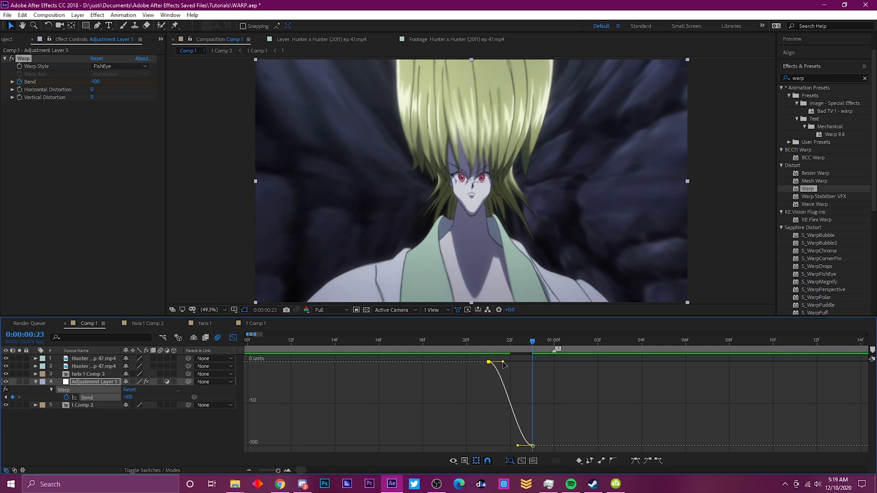
drag(503, 362, 562, 370)
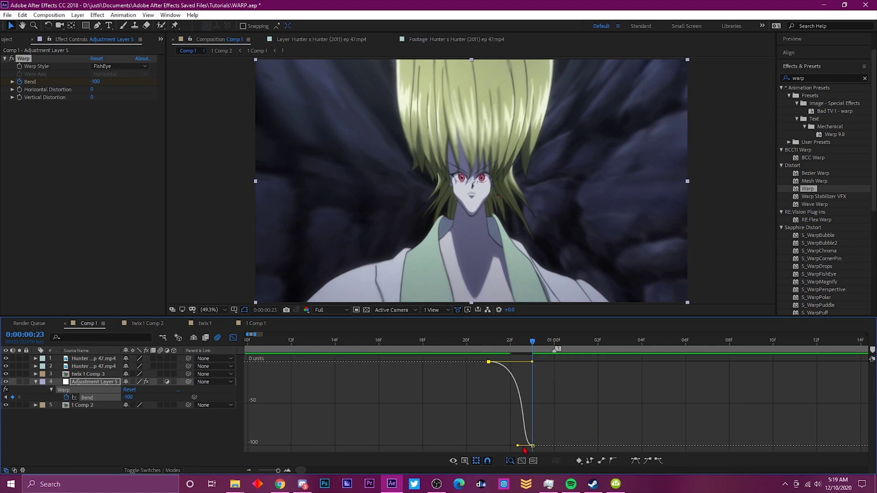
drag(518, 446, 527, 446)
click(160, 382)
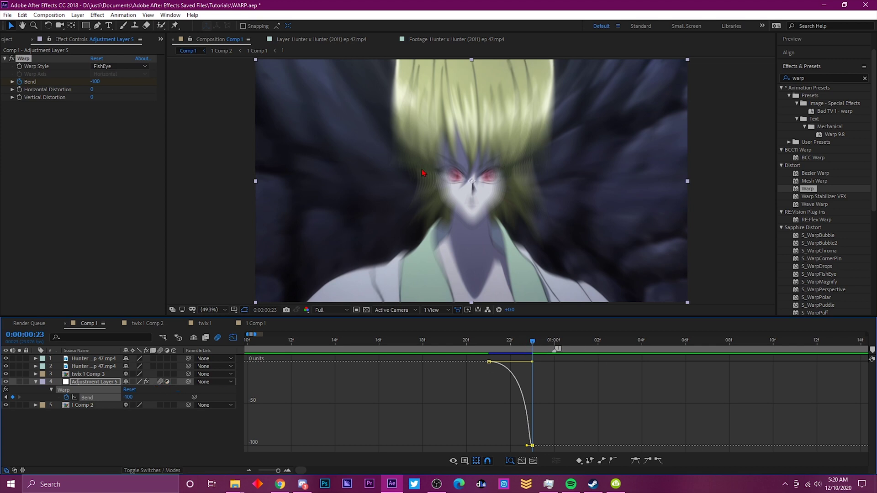
Toggle Adjustment Layer 5's motion blur off and on to compare, then collapse its properties
click(160, 381)
click(160, 382)
key(u)
key(shift+F3)
Scrub the timeline from 8f through frame 22 and around 2:00 to check the warp transition
key(minus)
key(minus)
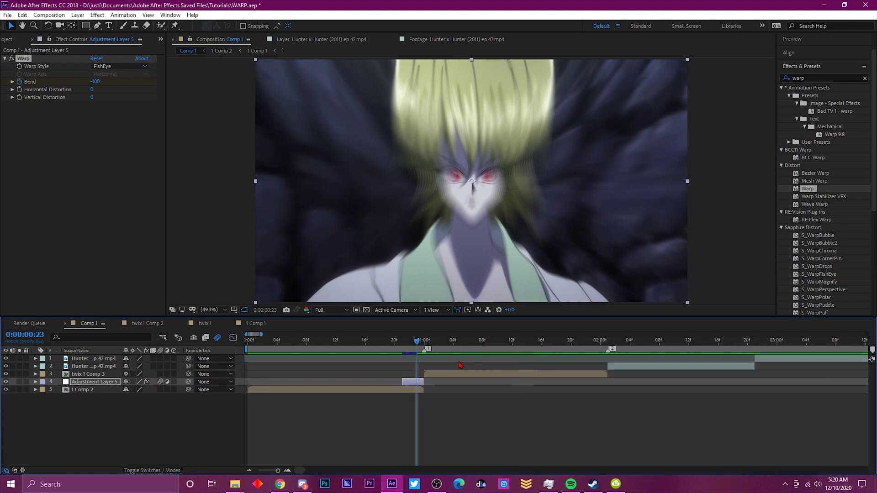
drag(348, 350, 288, 342)
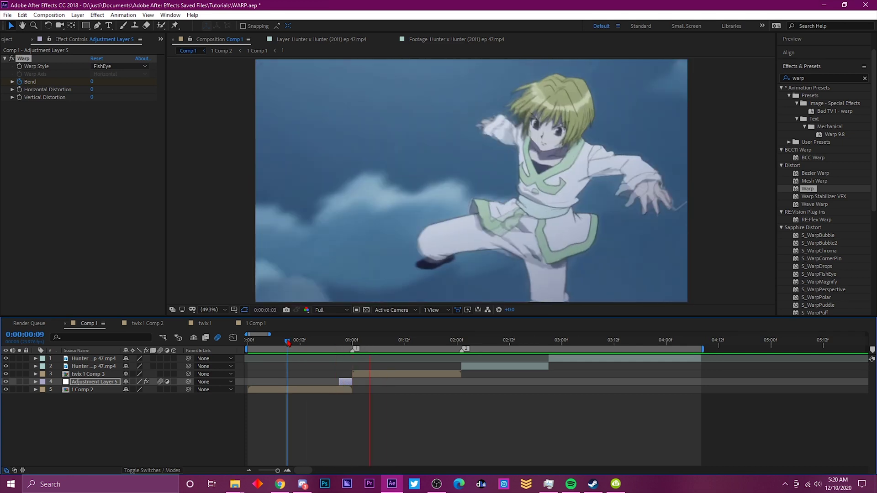
drag(288, 342, 344, 346)
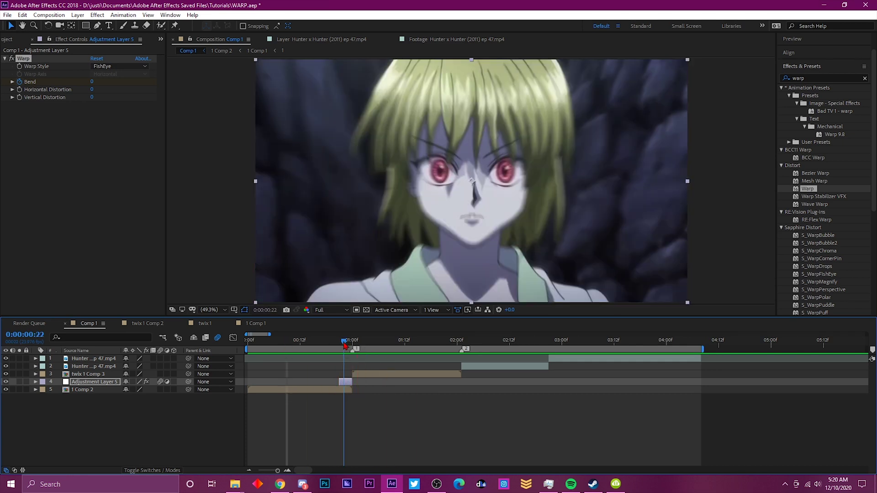
key(equal)
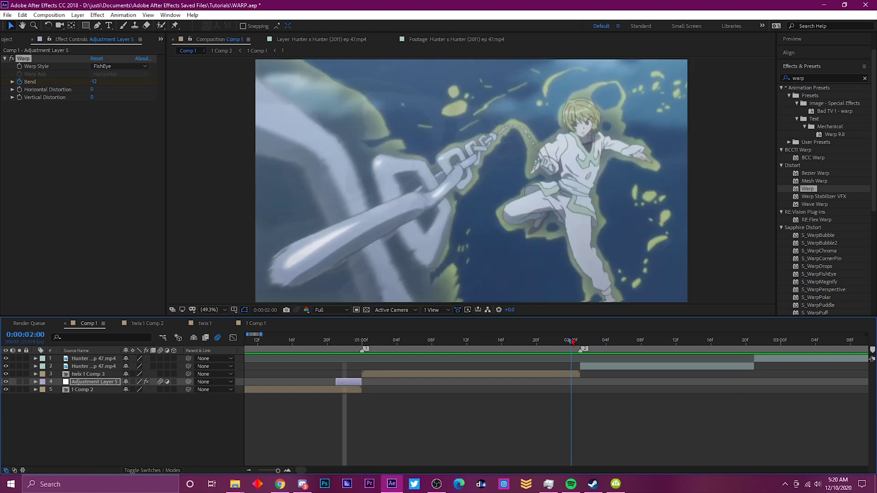
mouse_move(572, 341)
mouse_down()
mouse_move(562, 341)
mouse_move(570, 341)
mouse_up()
key(minus)
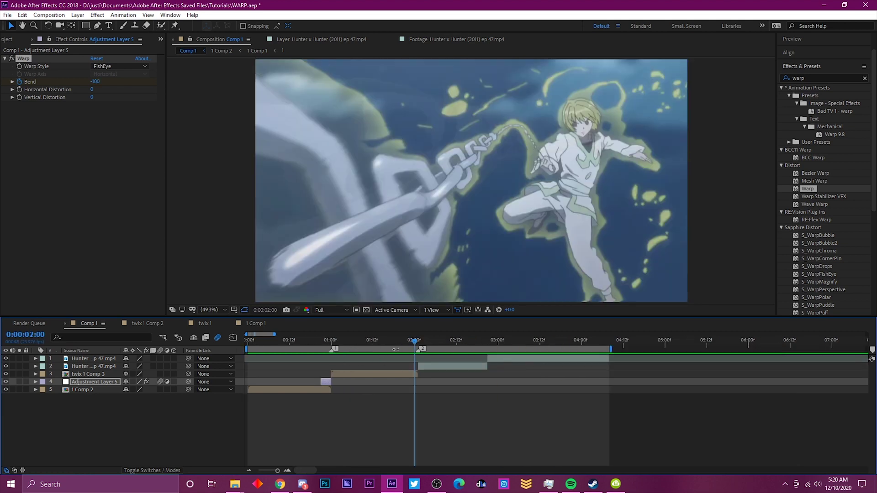
key(equal)
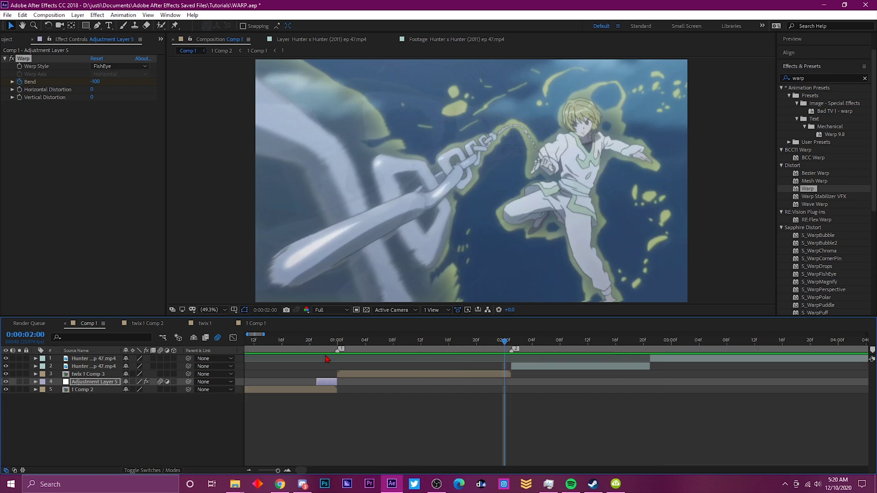
click(318, 342)
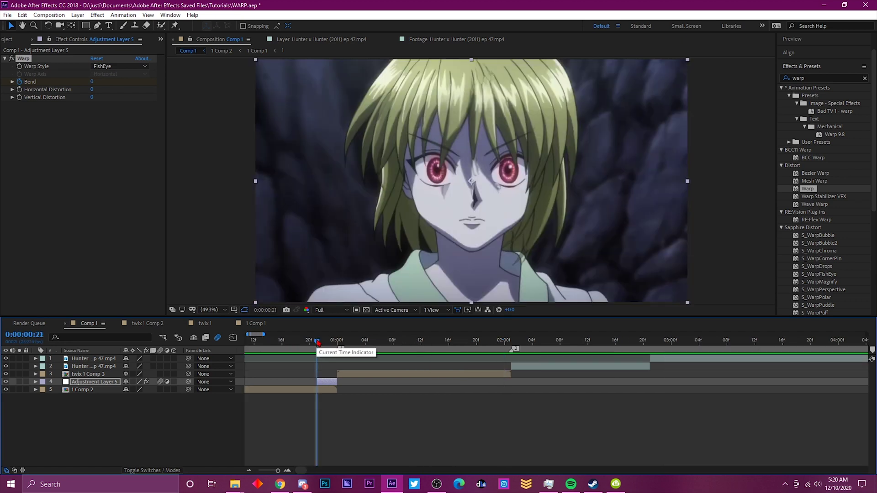
Select Adjustment Layer 5 and duplicate it with Ctrl+D
key(F3)
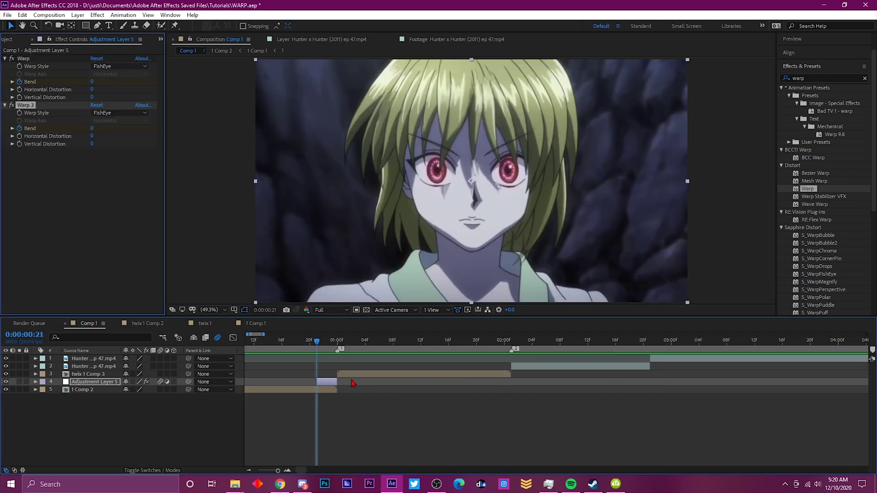
click(326, 383)
click(44, 120)
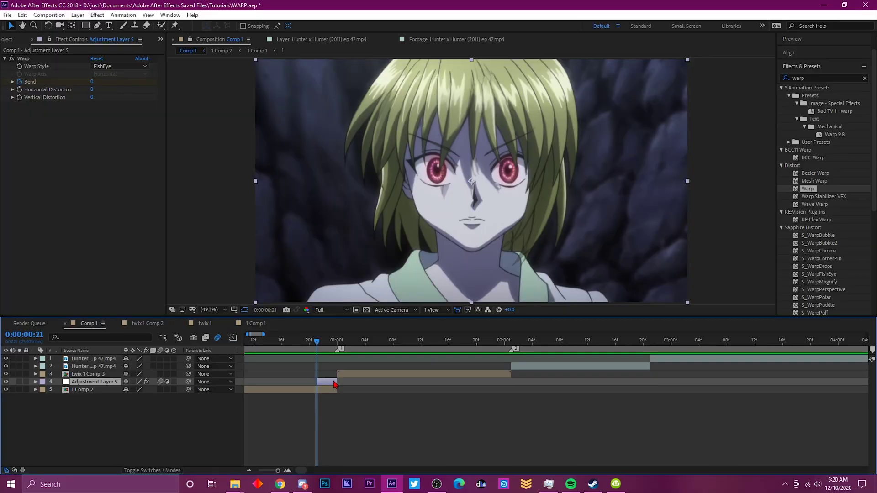
key(ctrl+d)
click(22, 15)
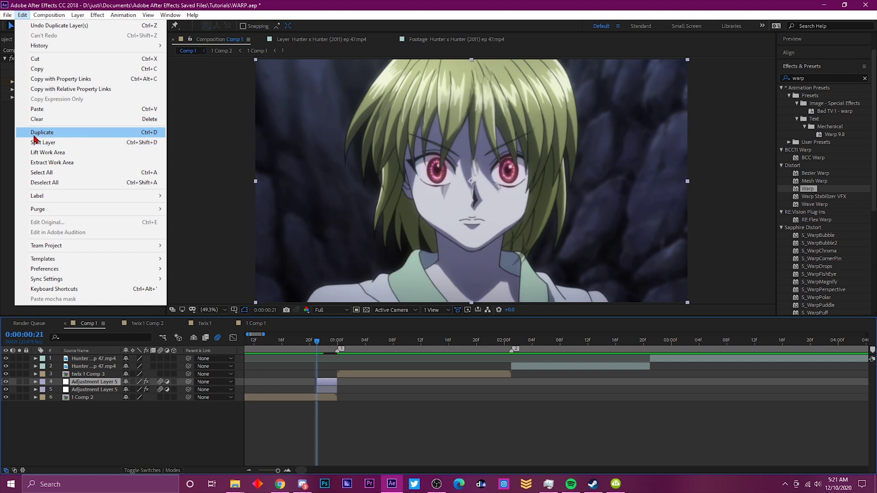
Move the first copy above twix 1 Comp 3 and slide it to the cut near 02:00f
click(321, 344)
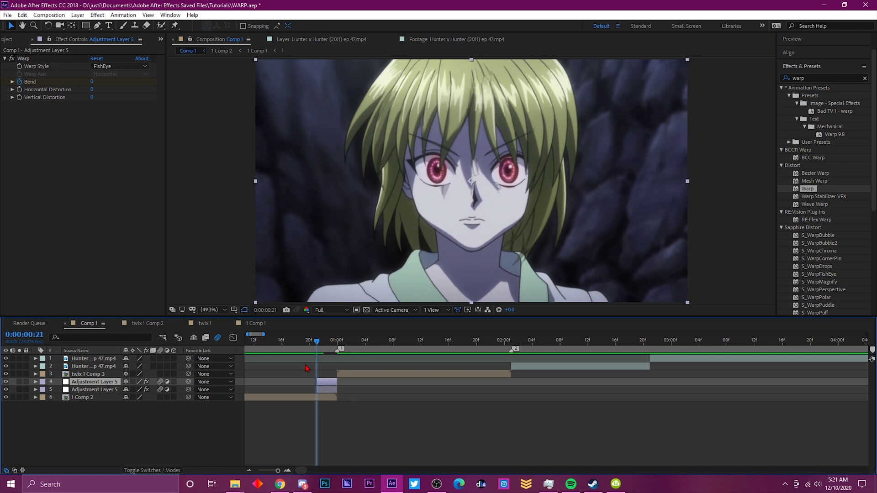
drag(87, 377, 87, 371)
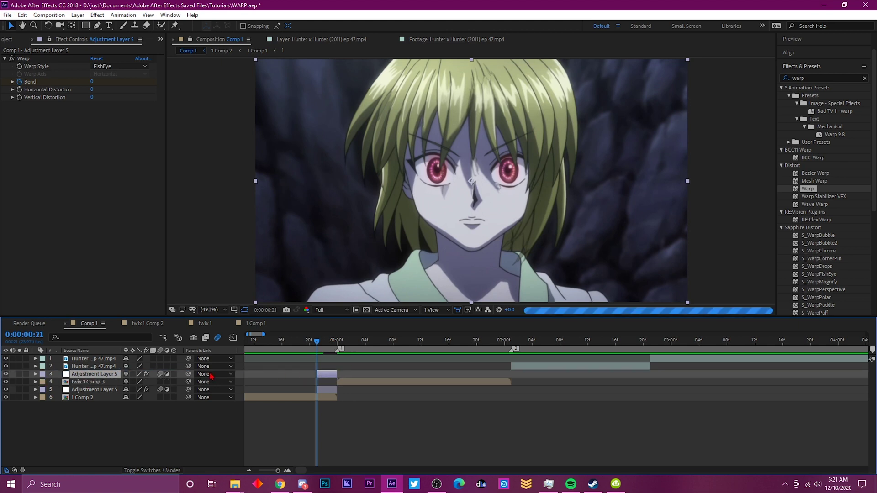
drag(331, 375, 505, 378)
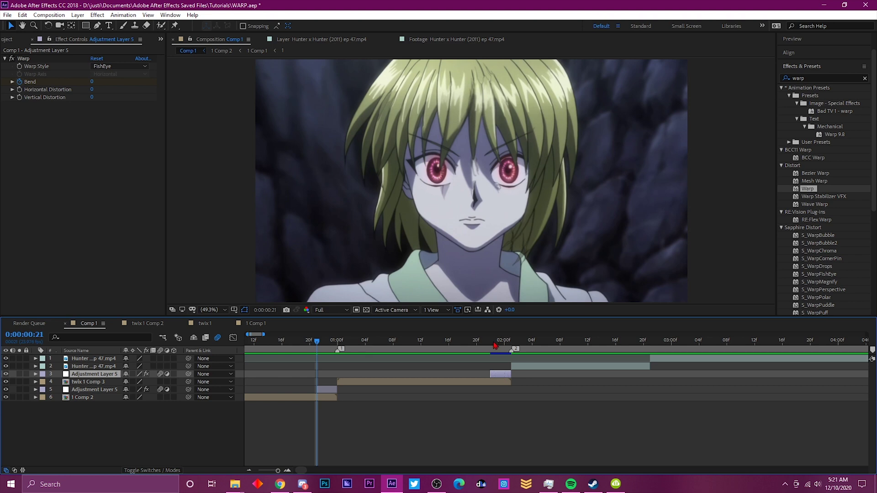
click(491, 342)
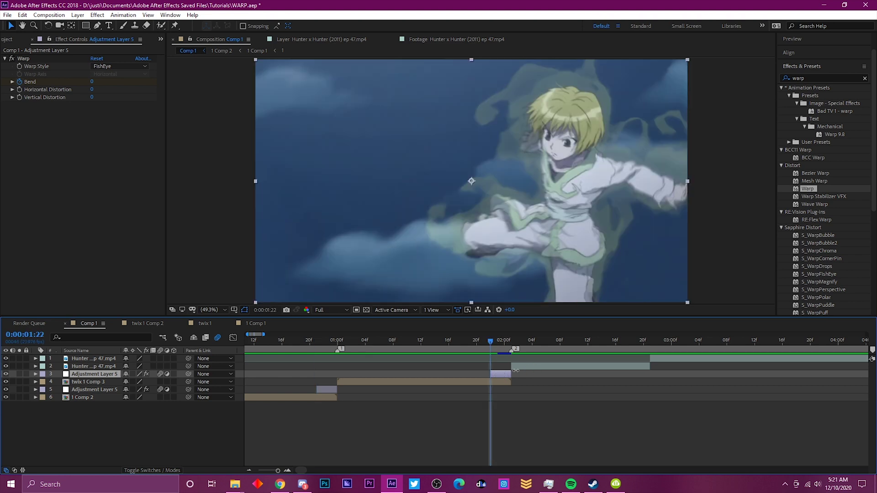
Duplicate the adjustment layer again, placing it above the Hunter layer at the next clip cut
key(ctrl+d)
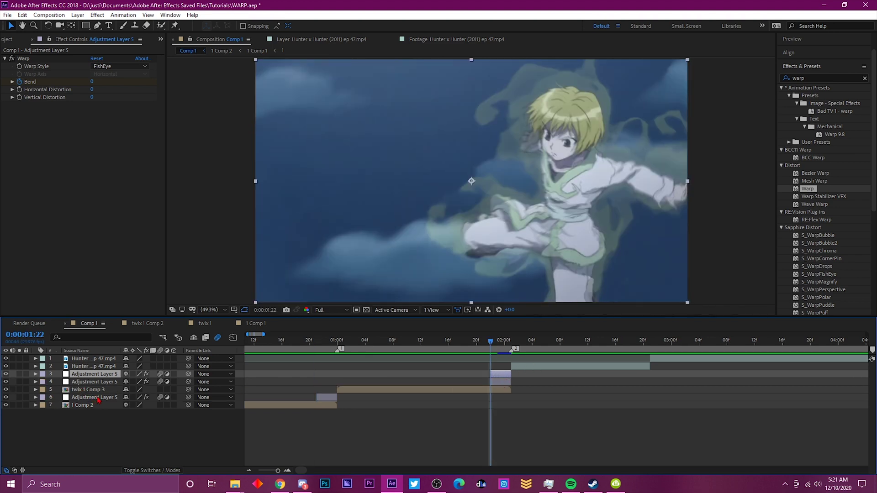
drag(106, 378, 105, 368)
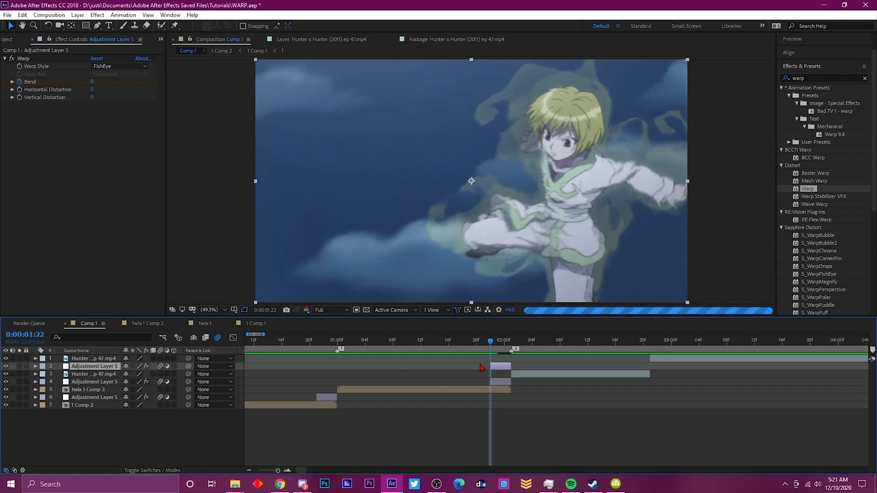
drag(503, 369, 641, 373)
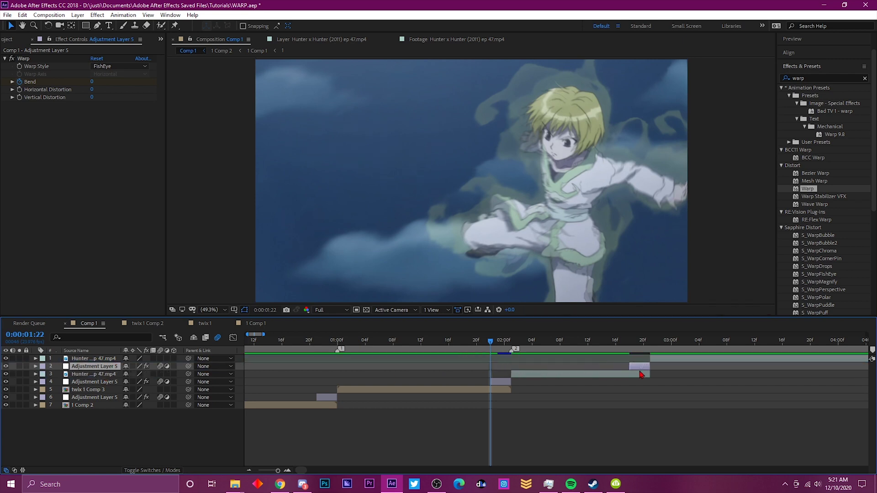
key(minus)
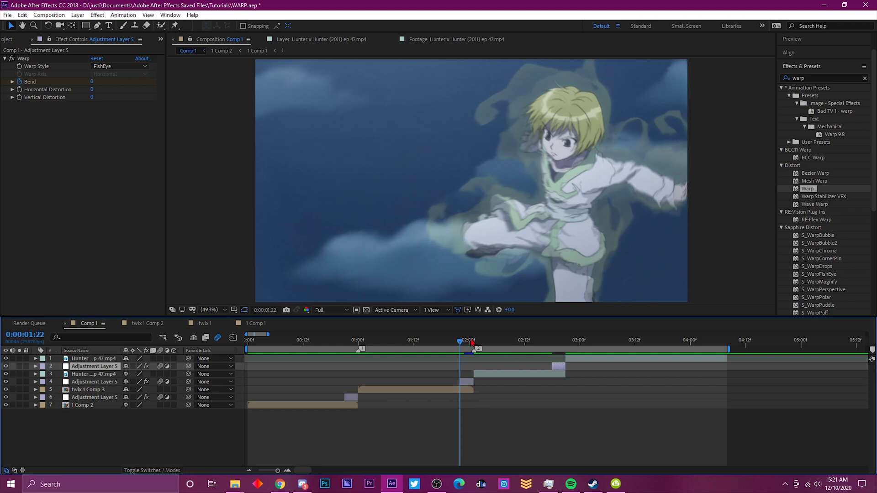
click(445, 343)
key(Home)
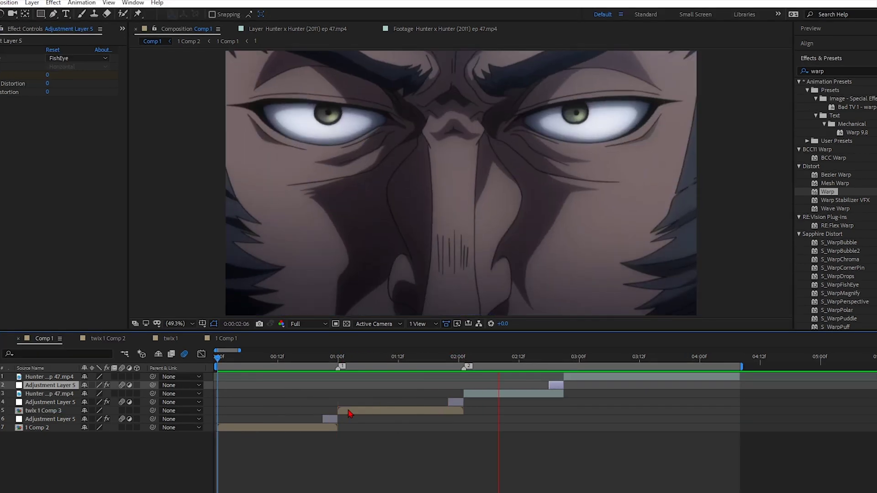
click(252, 370)
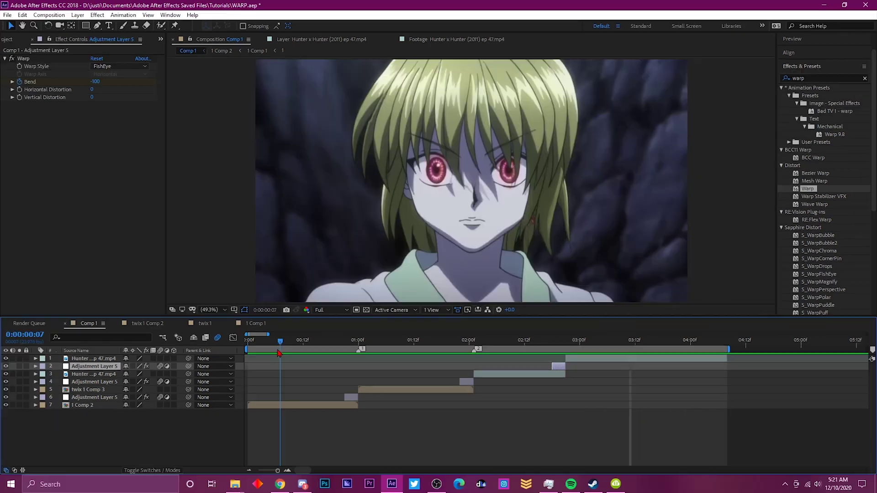
mouse_move(279, 353)
mouse_down()
mouse_move(362, 352)
mouse_move(261, 352)
mouse_up()
key(Home)
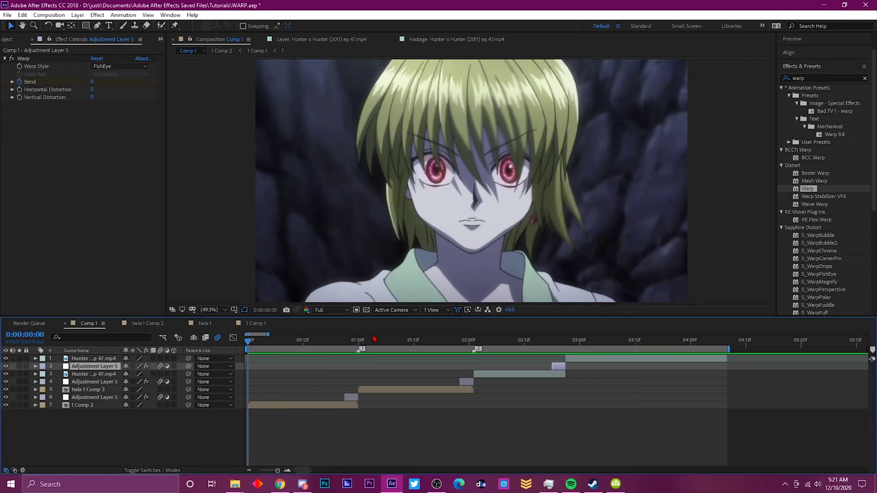
click(320, 405)
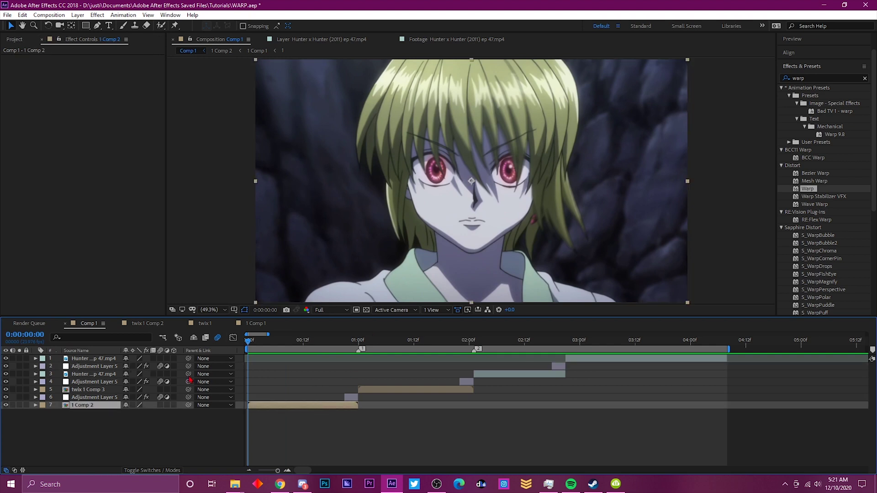
Keyframe 1 Comp 2's Scale near the start and near one second, then select both keyframes
key(s)
key(Return)
key(s)
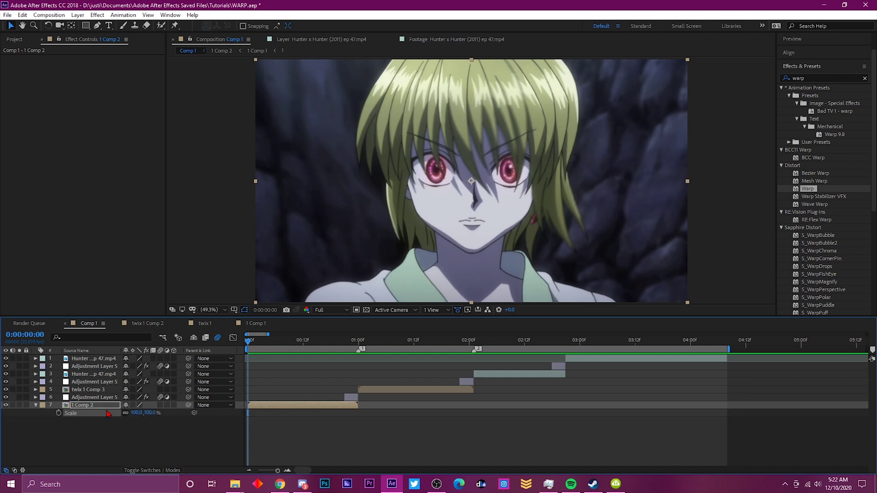
click(59, 413)
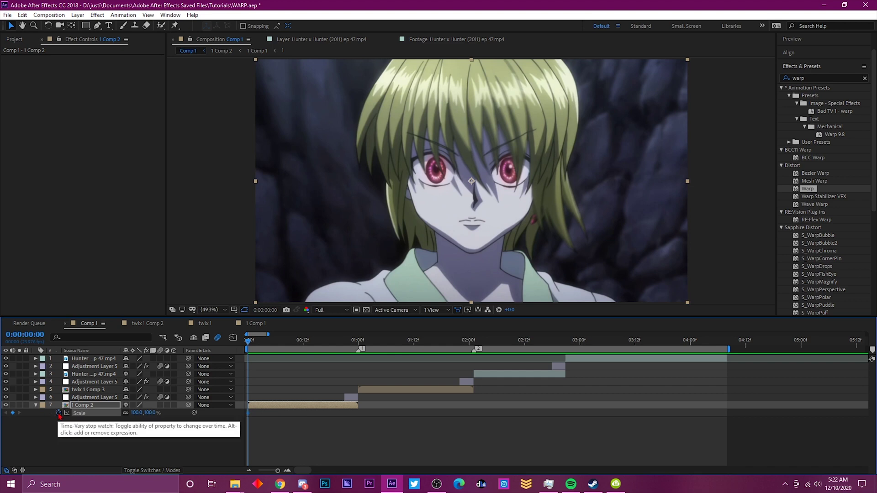
drag(250, 342, 354, 349)
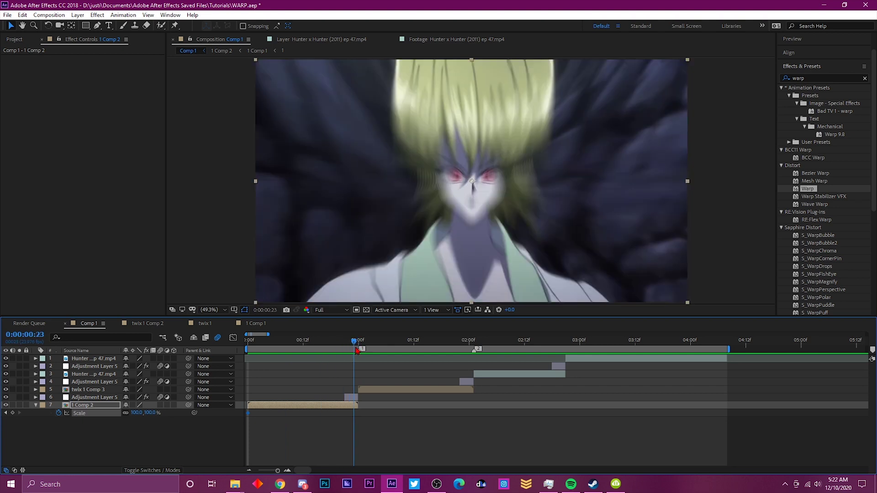
click(13, 413)
click(257, 348)
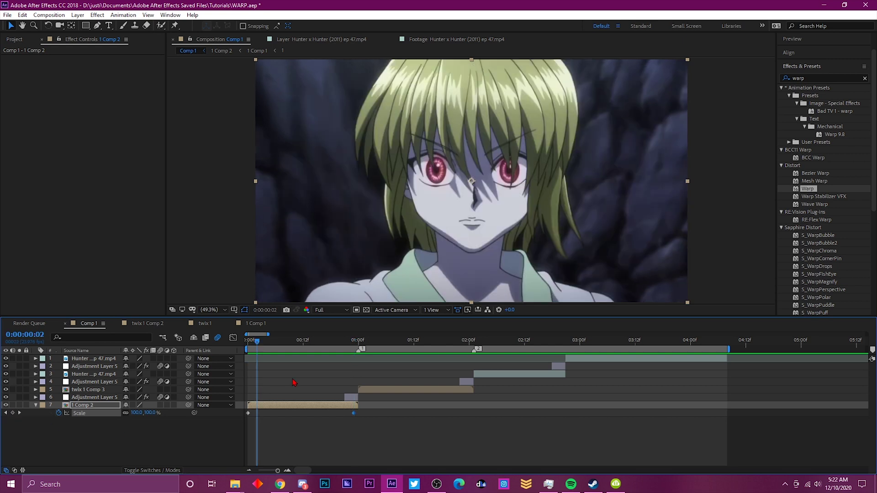
drag(397, 415, 235, 423)
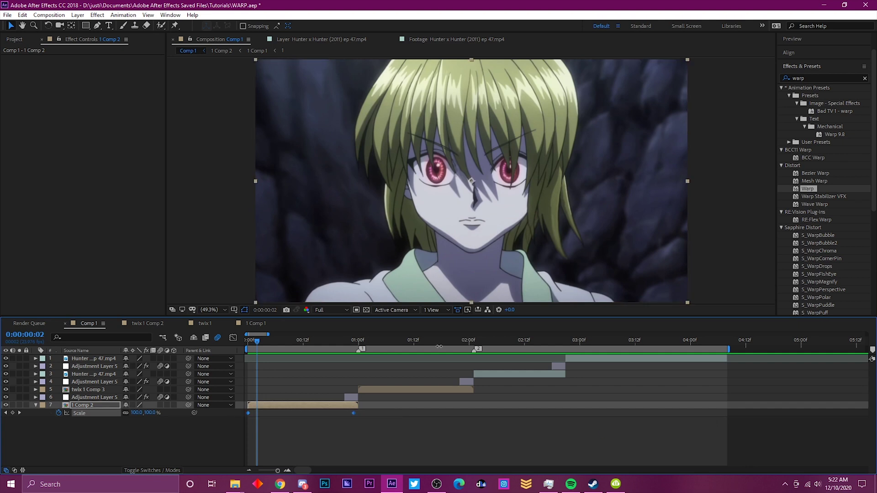
right_click(355, 414)
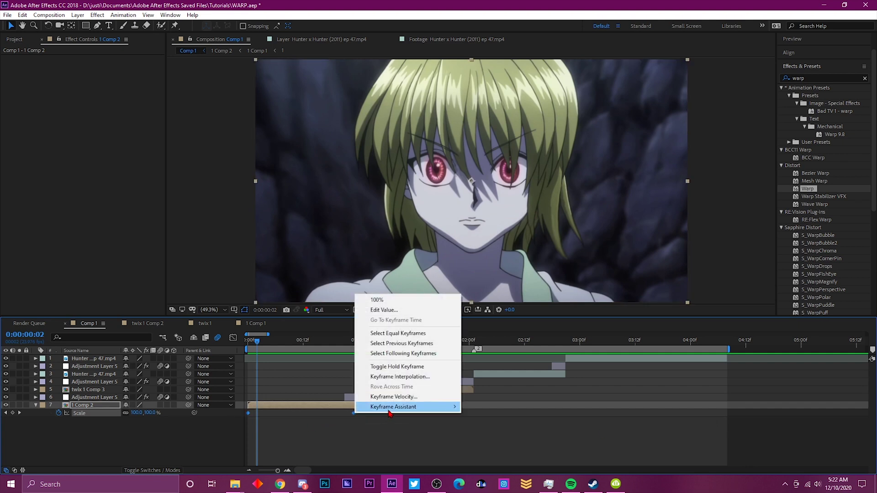
Easy-ease both Scale keyframes and set the first keyframe to 200%
mouse_move(389, 413)
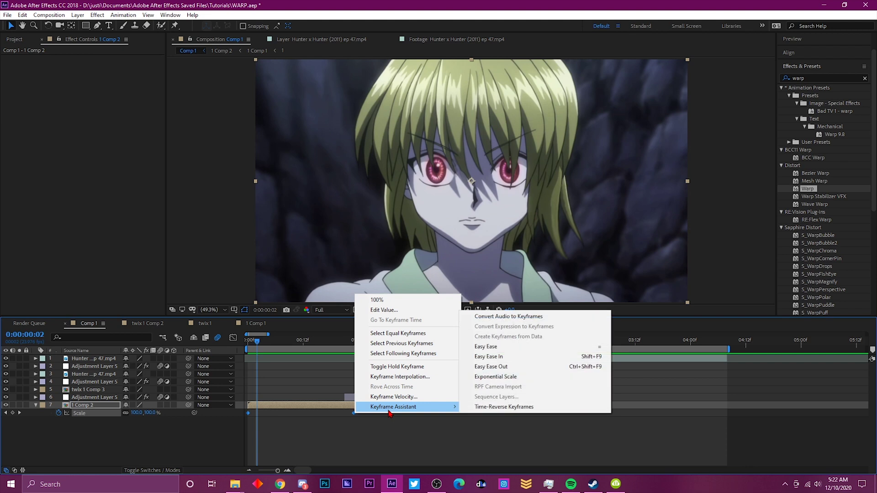
click(487, 350)
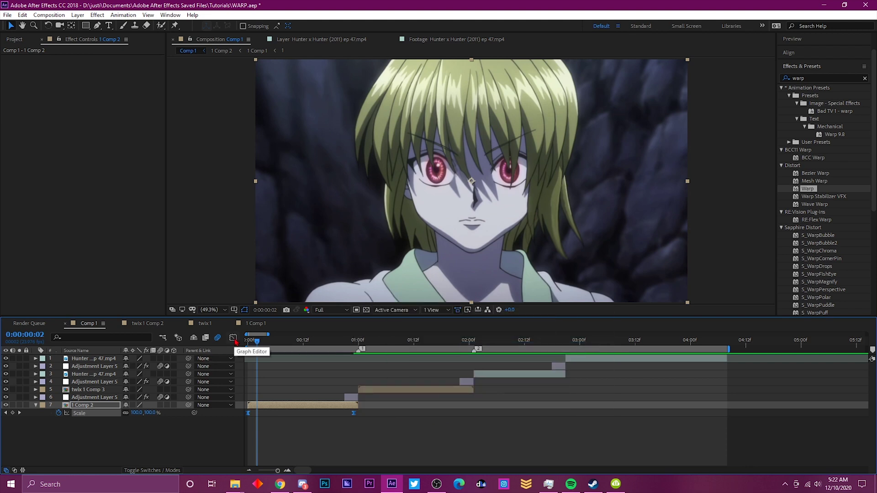
click(233, 338)
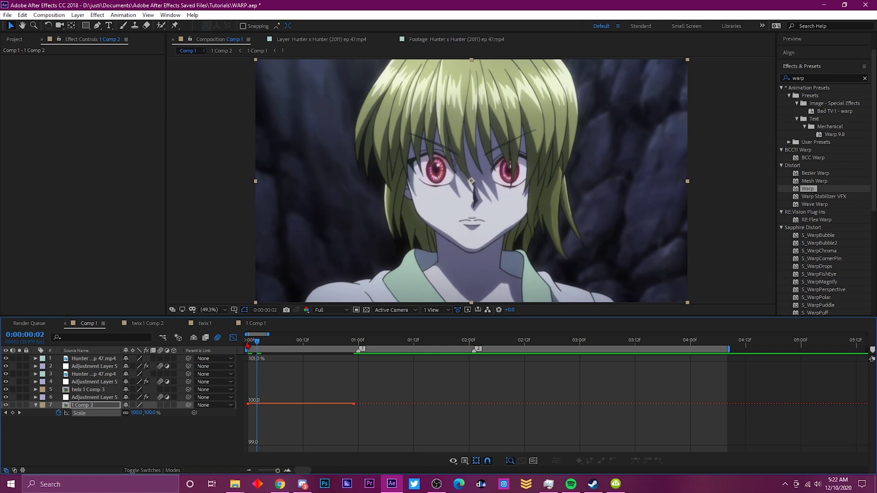
key(Page_Up)
key(Page_Up)
click(233, 338)
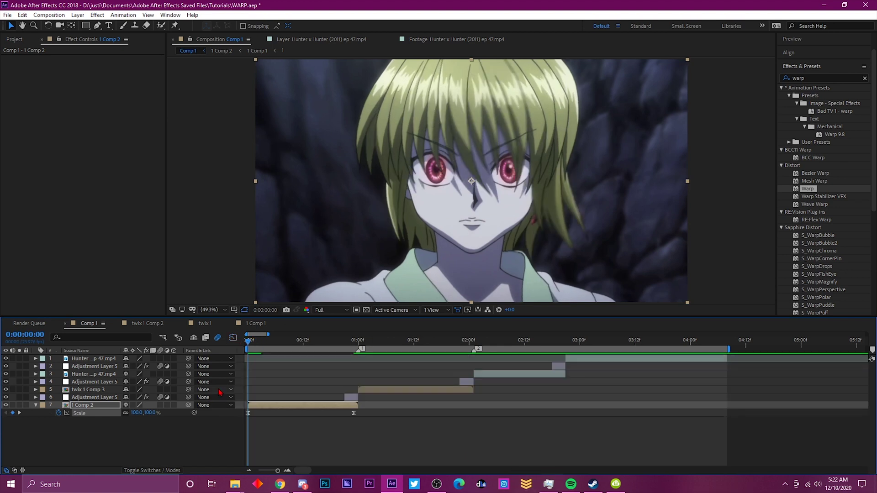
click(248, 413)
click(150, 413)
text(200)
key(Return)
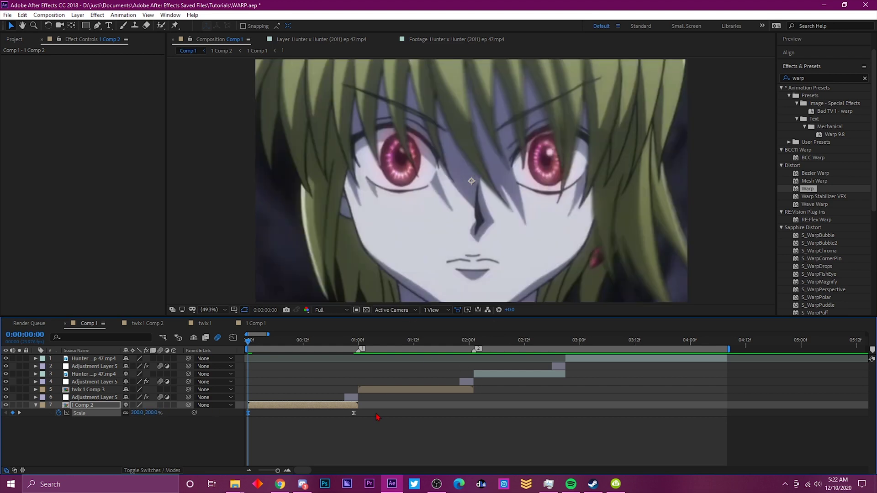
Stretch the scale curve's ease handles in the Graph Editor for a steep punch-in
click(233, 339)
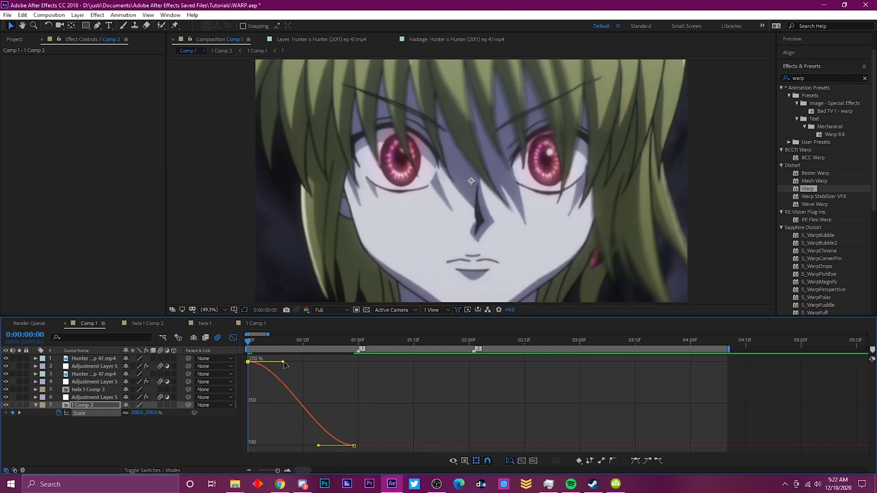
drag(284, 364, 225, 434)
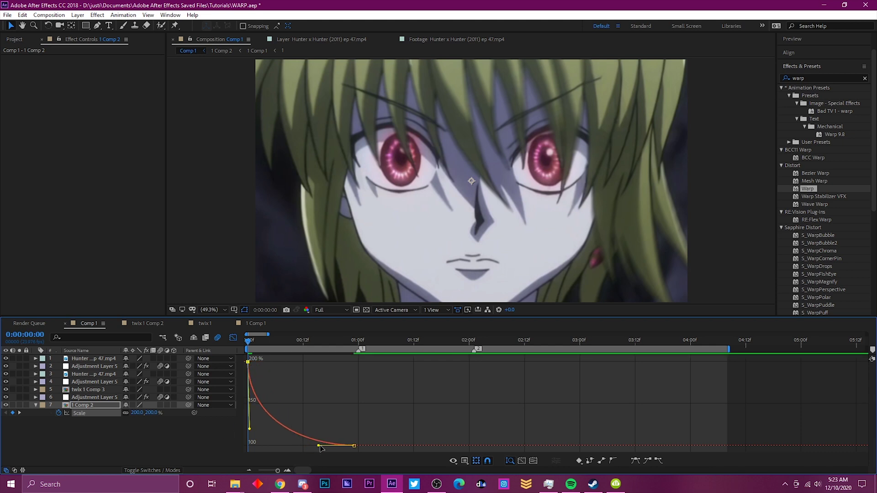
drag(318, 446, 250, 450)
Enable motion blur on 1 Comp 2, collapse its properties, and preview the punch-in
click(232, 337)
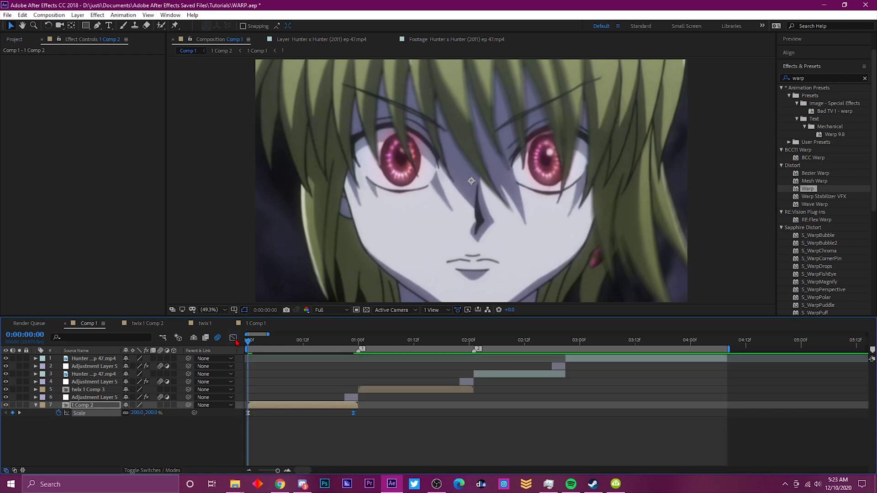
click(160, 405)
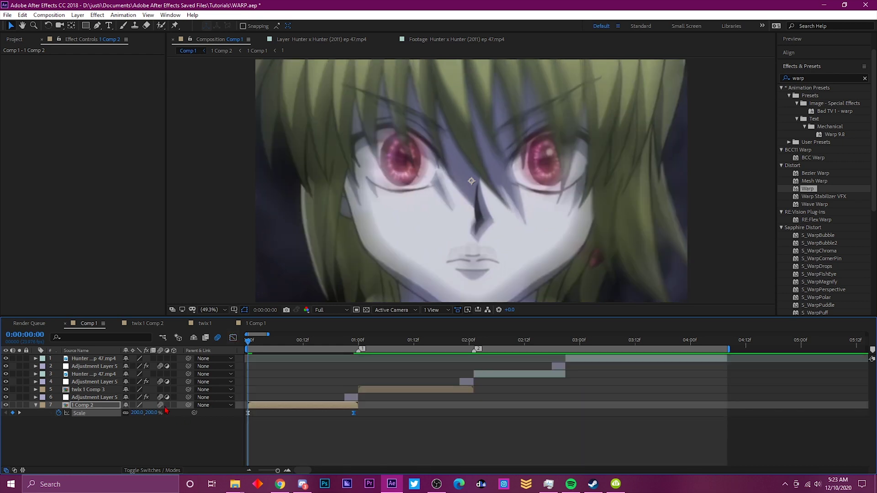
click(35, 405)
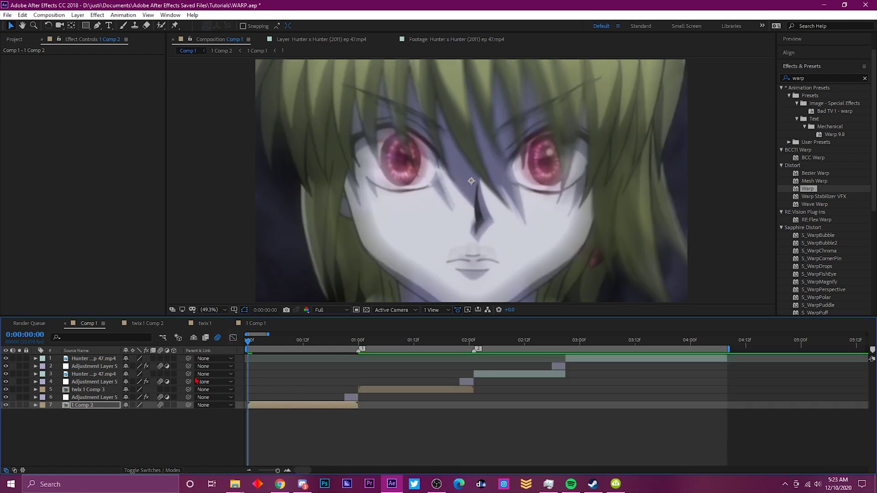
key(space)
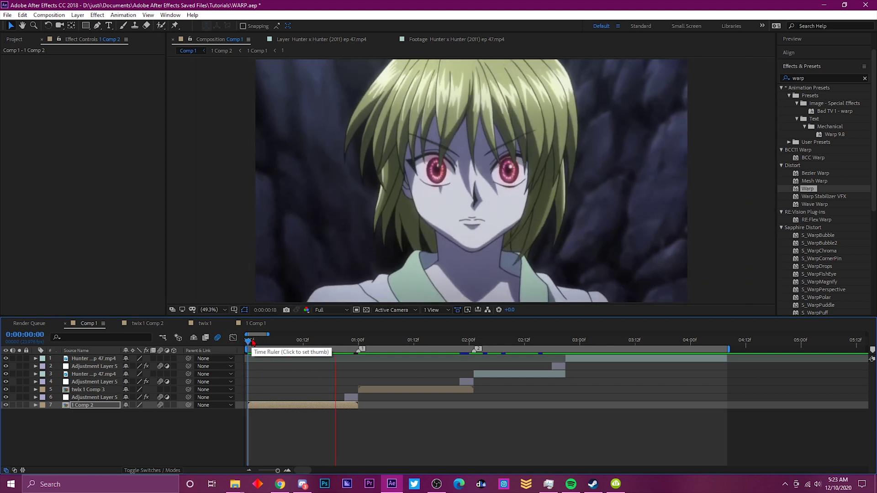
click(253, 341)
Add Scale keyframes to twix 1 Comp 3 at 1:00 and 2:00
drag(252, 342, 358, 342)
click(374, 393)
key(s)
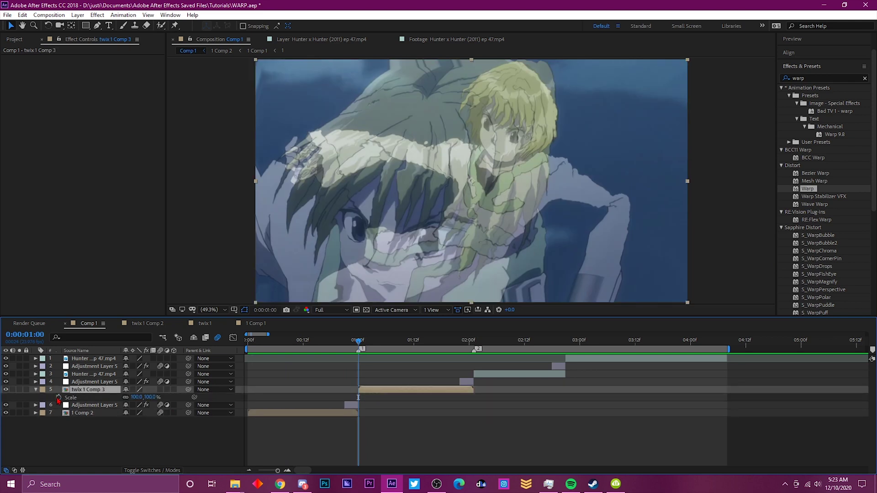
click(58, 398)
drag(405, 337, 428, 340)
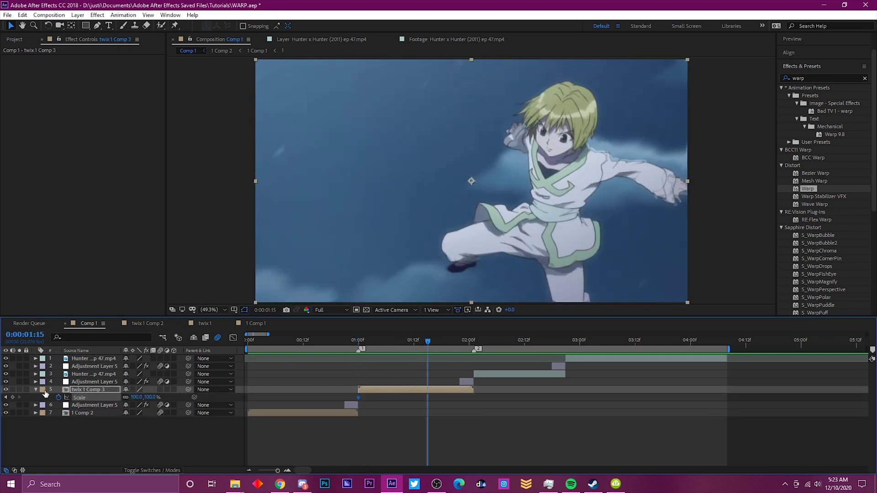
click(12, 397)
drag(428, 398, 469, 398)
drag(402, 353, 359, 349)
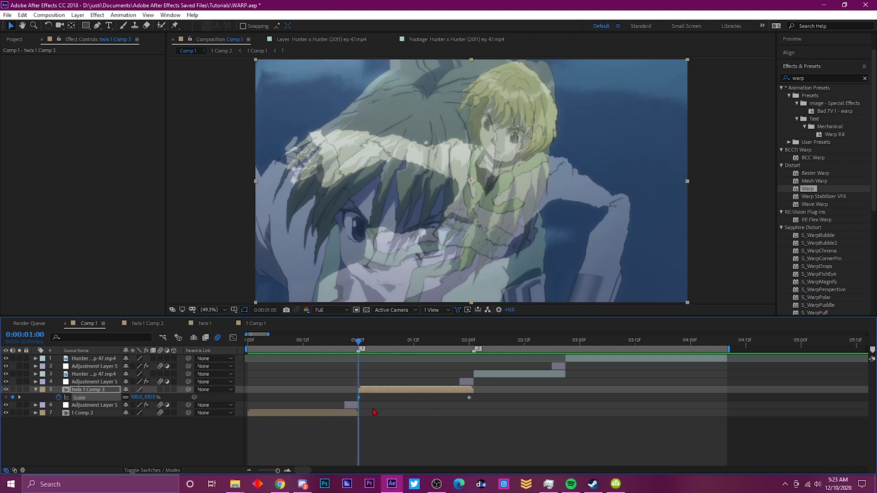
Set the 1:00 Scale keyframe to 200% and bring both keyframes into the Graph Editor
click(151, 397)
text(200)
key(Return)
drag(505, 399, 321, 409)
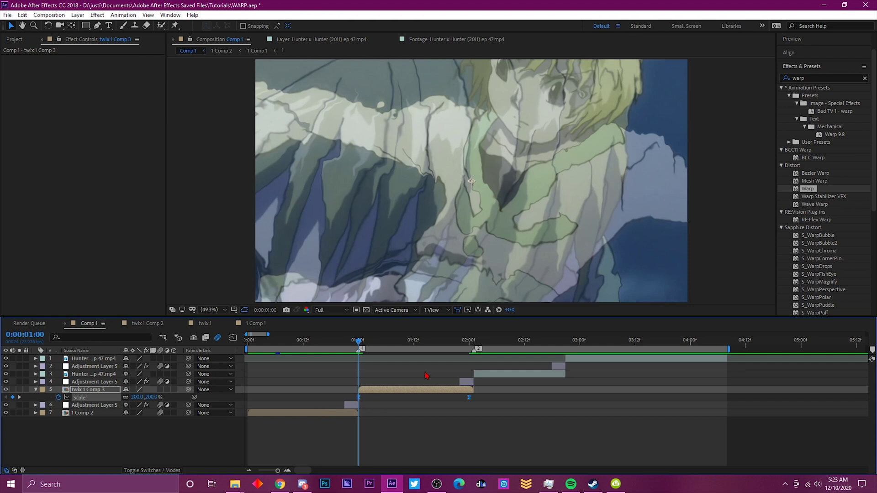
click(233, 338)
drag(350, 404, 426, 355)
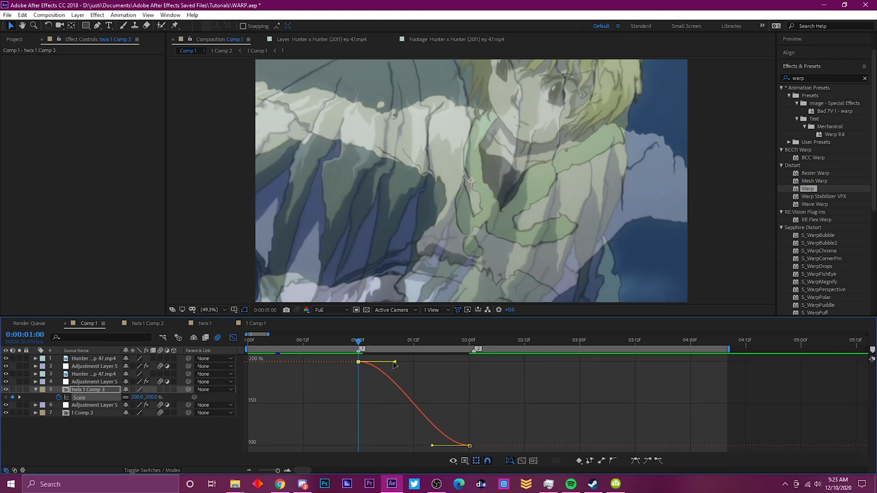
Drag the Scale bezier handles so the curve drops steeply right after 200% at 1:00
drag(385, 383, 303, 425)
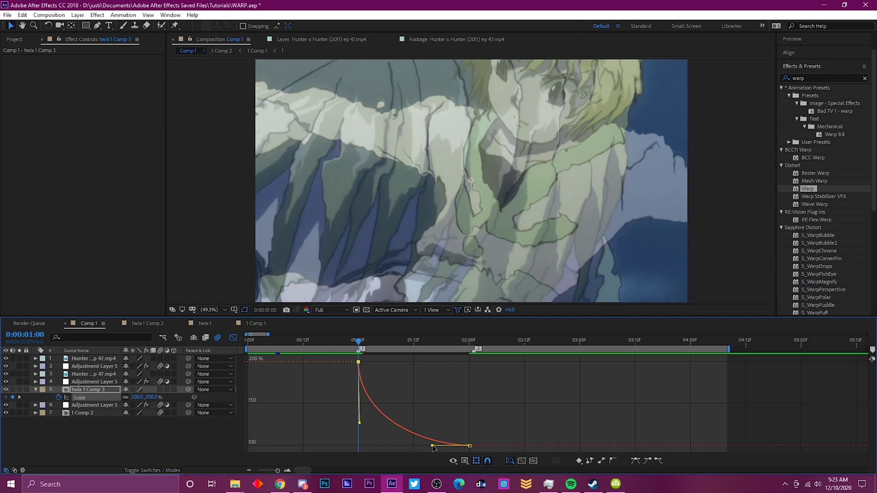
drag(432, 445, 429, 402)
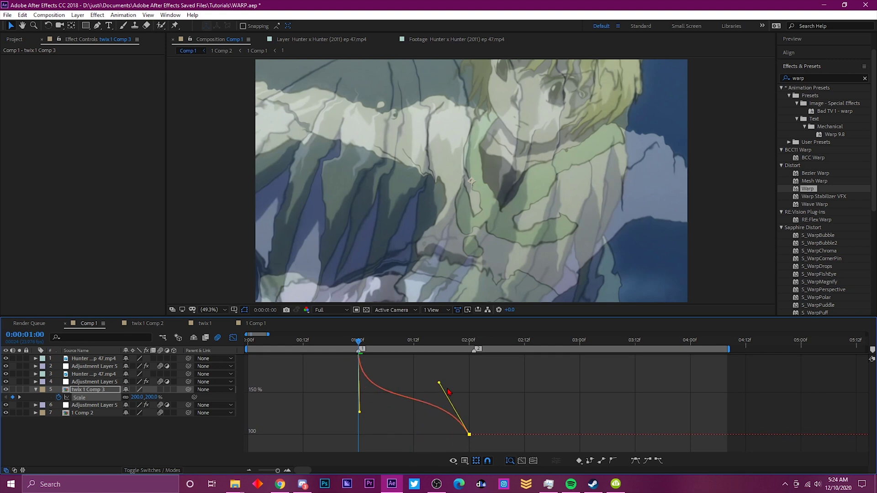
drag(408, 447, 428, 382)
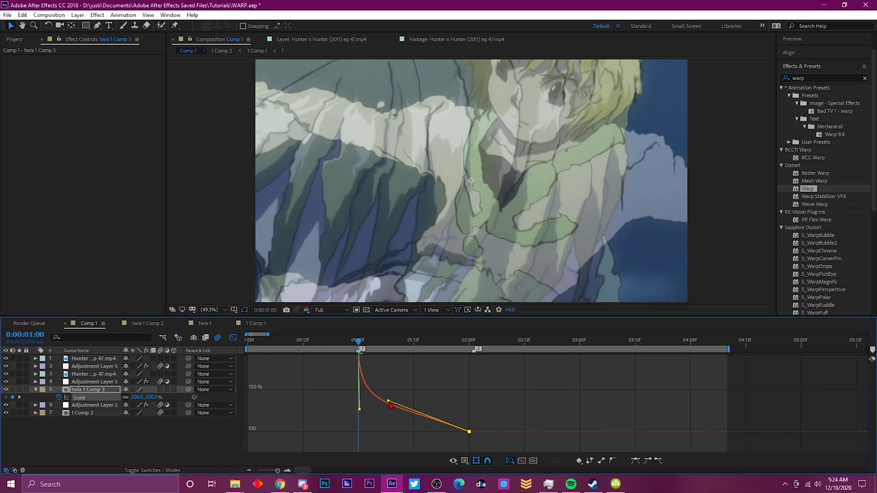
drag(354, 439, 312, 447)
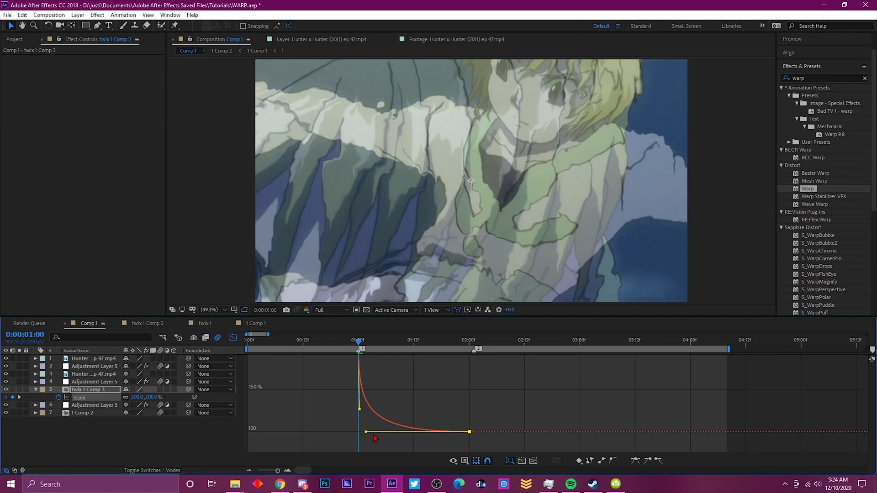
Soften the curve's landing into 100% near 2:00, then enable motion blur on twix 1 Comp 3
drag(365, 432, 372, 432)
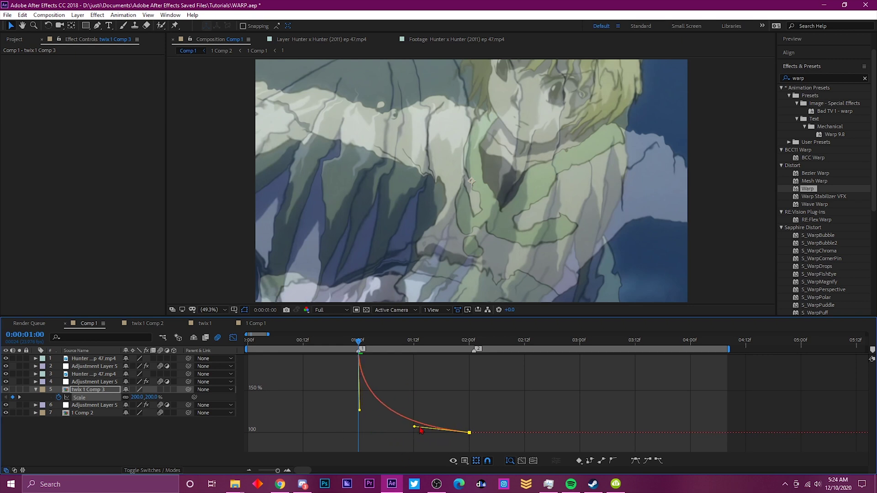
drag(419, 432, 427, 392)
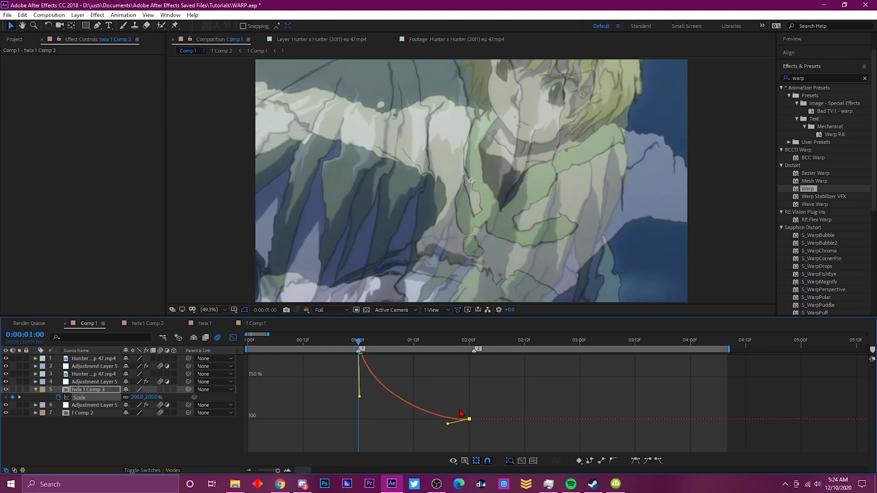
drag(389, 420, 441, 397)
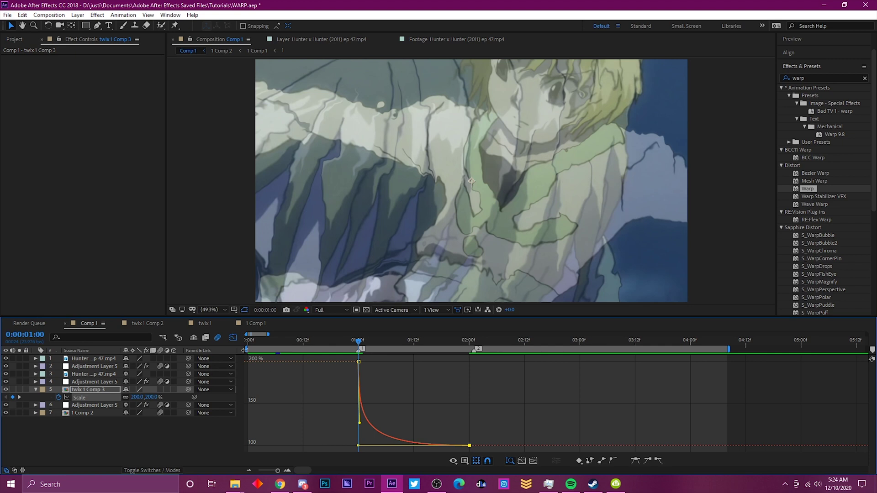
click(233, 338)
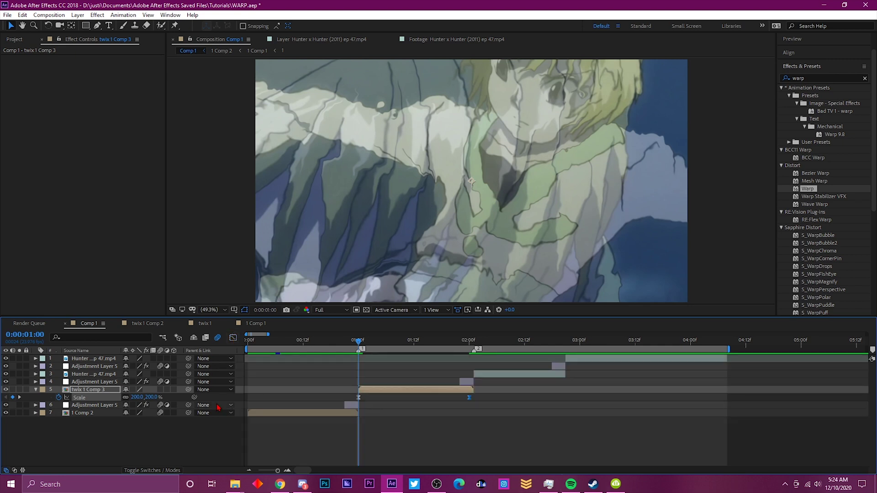
click(160, 389)
Add two Scale keyframes to layer 3, the first at 2:01 and the second after 2:13
click(36, 390)
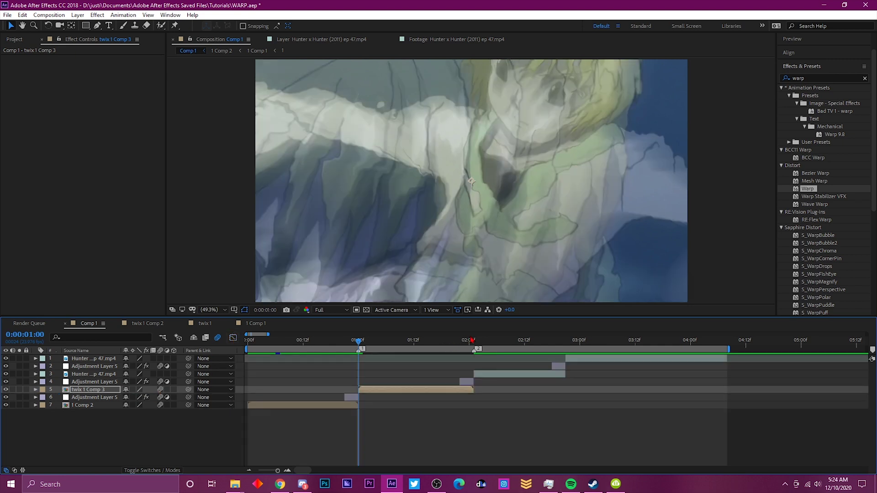
drag(471, 340, 473, 341)
click(480, 374)
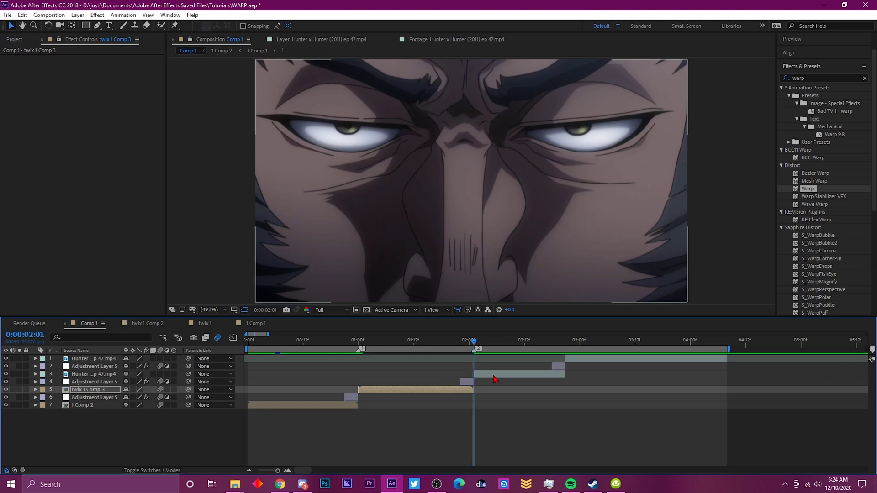
key(s)
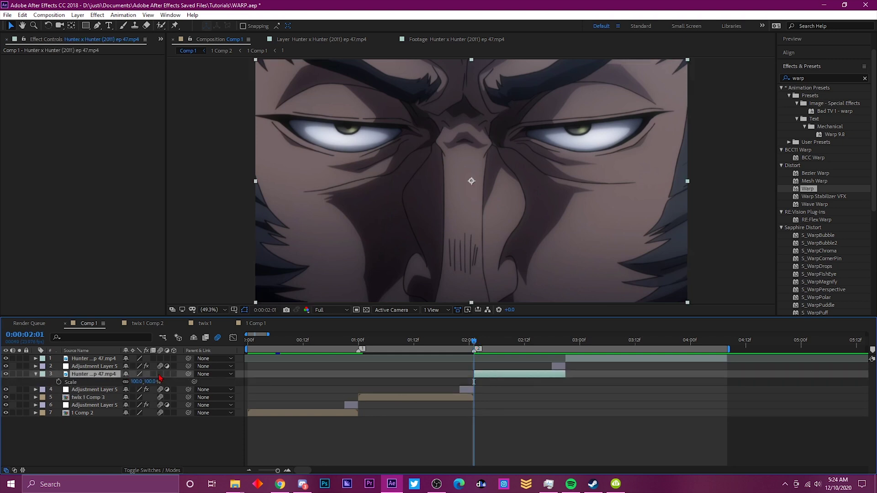
click(58, 382)
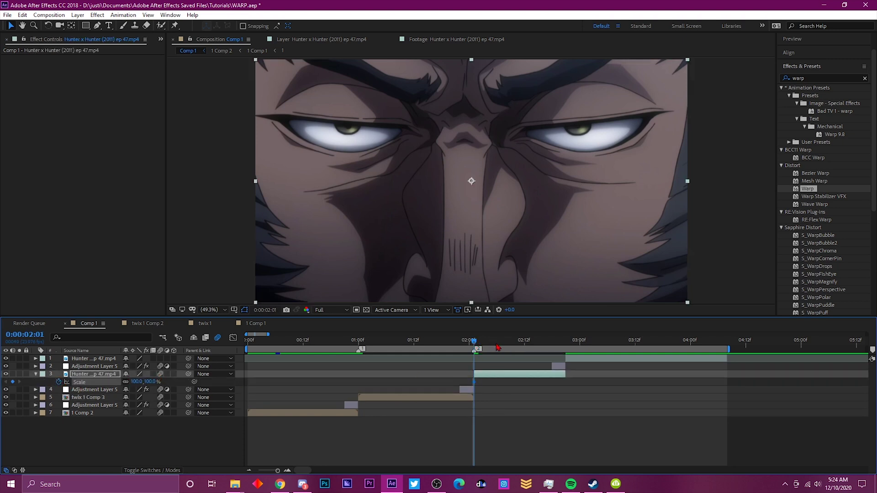
click(529, 340)
key(alt+shift+s)
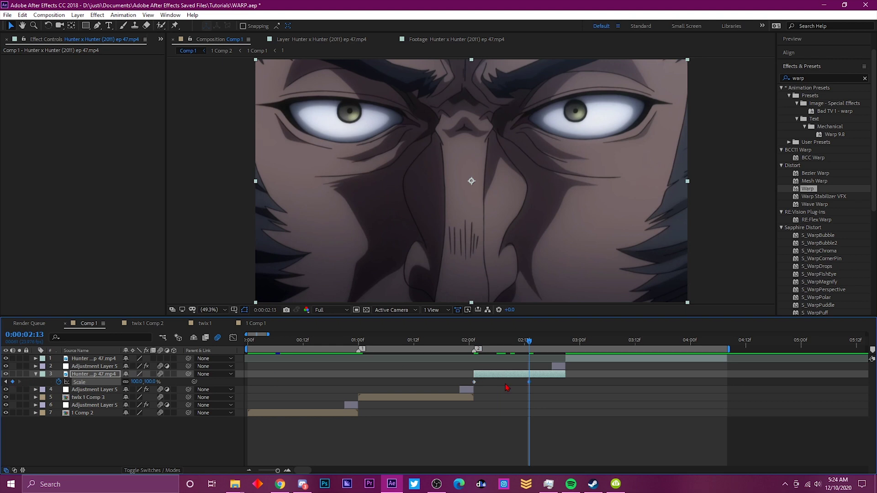
drag(529, 382, 561, 382)
Easy Ease both layer 3 Scale keyframes and set the 2:01 value to 200%
key(F9)
click(233, 338)
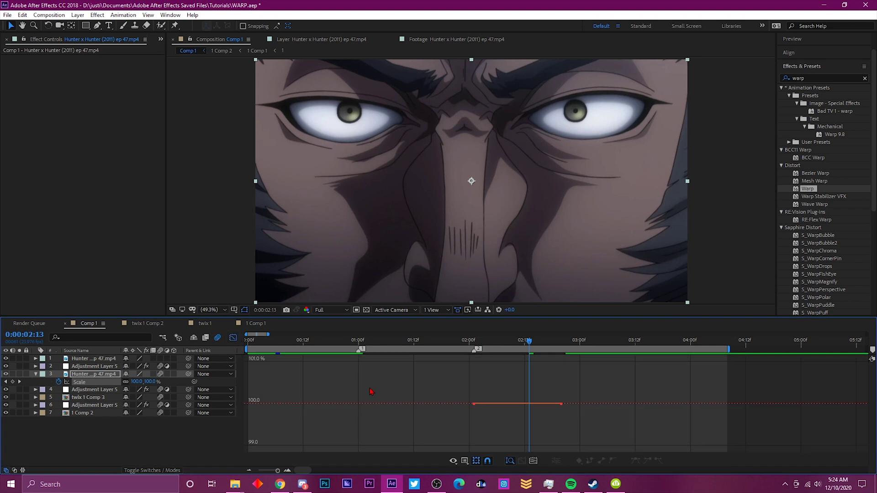
click(478, 341)
drag(478, 346, 474, 346)
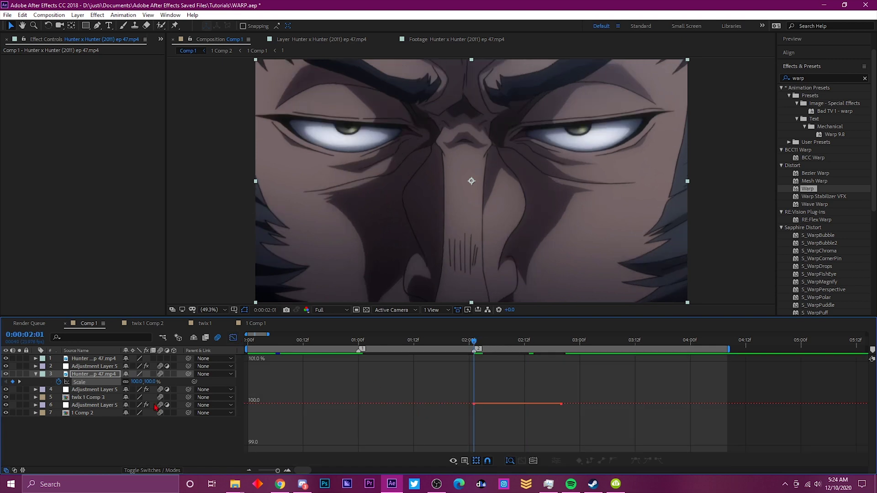
click(152, 381)
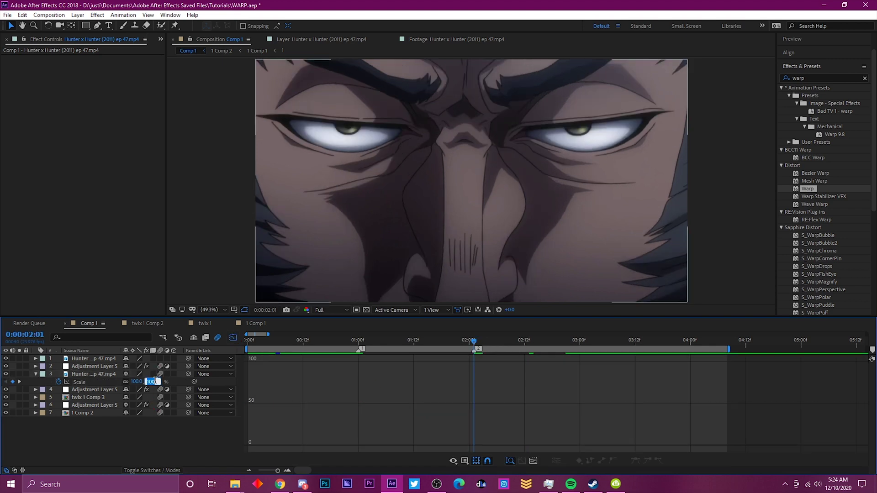
text(200)
key(Return)
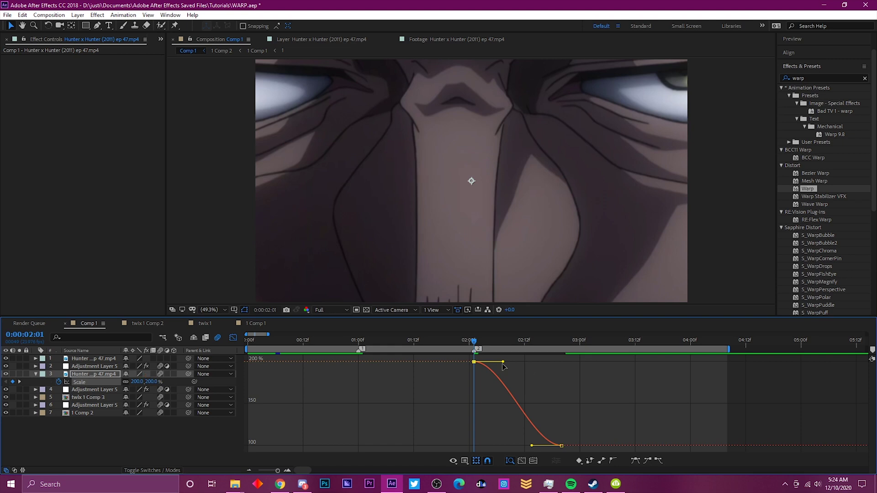
Shape layer 3's Scale curve for a steep drop from 200% and a long ease into 100%
drag(503, 363, 409, 423)
drag(532, 446, 474, 445)
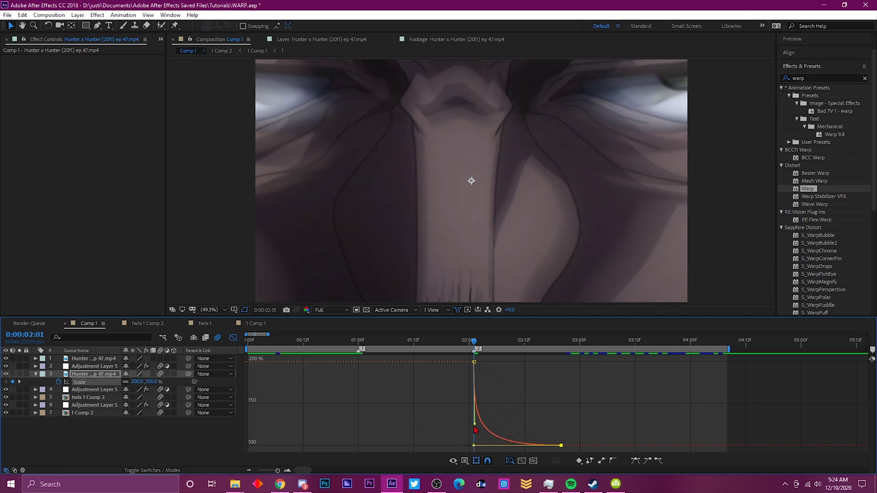
click(233, 338)
drag(555, 343, 566, 346)
Keyframe layer 1's Scale at 2:21 and at 4:07, the clip's last frame
click(577, 363)
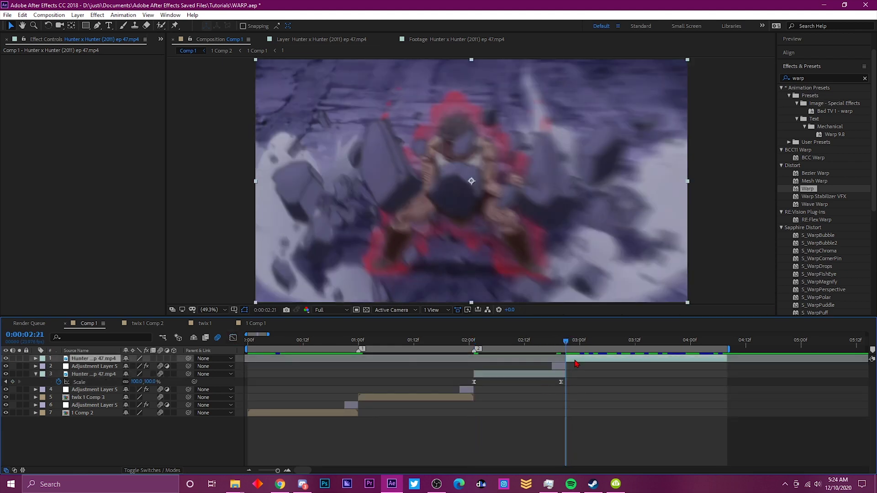
key(s)
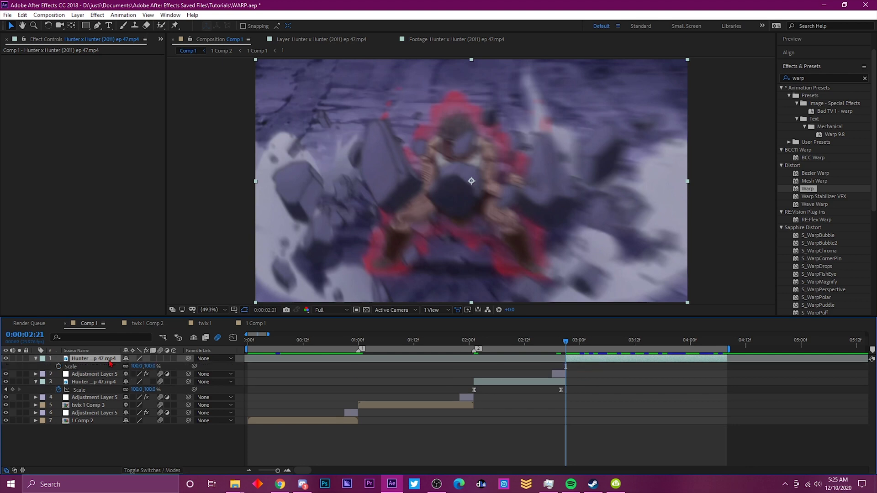
click(59, 366)
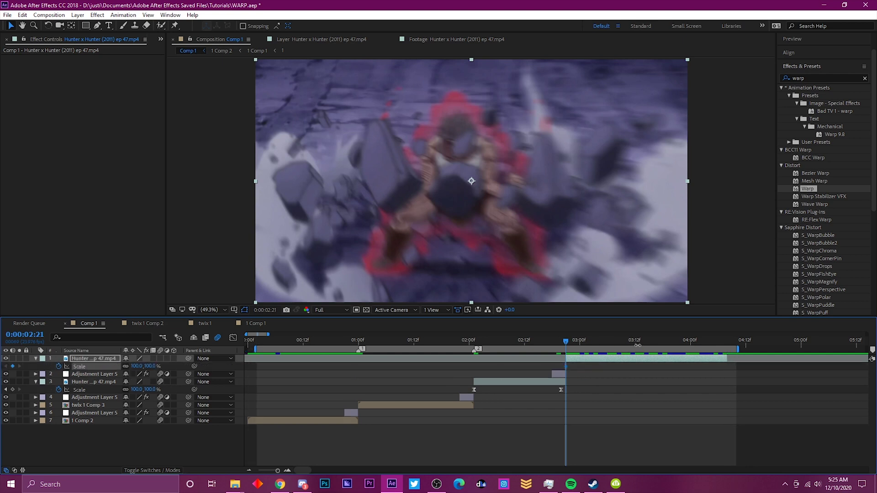
click(644, 345)
click(731, 345)
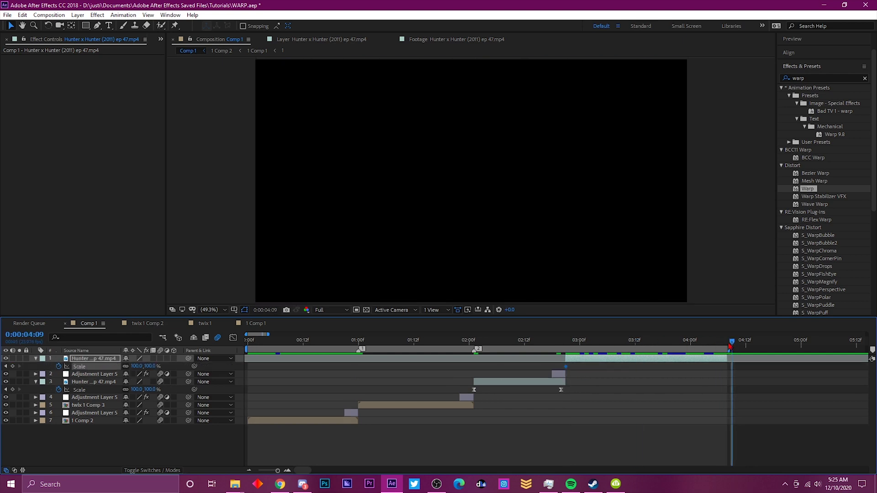
click(727, 346)
click(723, 345)
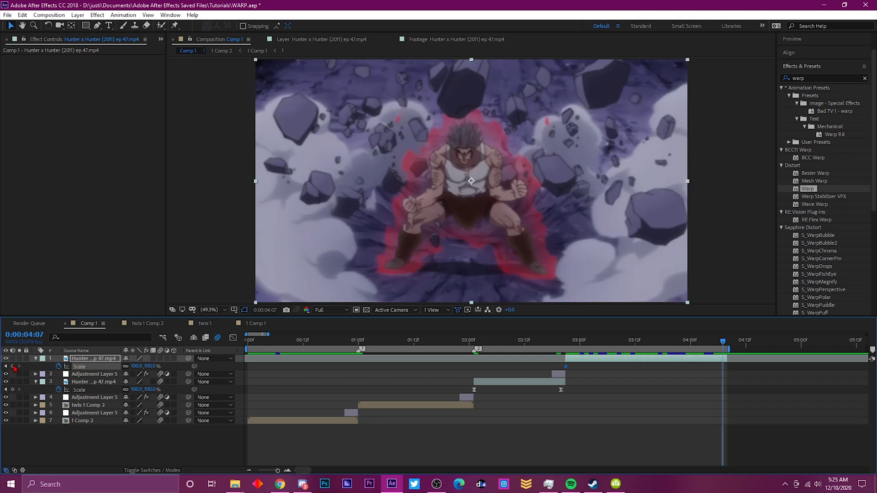
click(13, 366)
Set layer 1's 2:21 Scale keyframe to 200%
drag(625, 346, 565, 346)
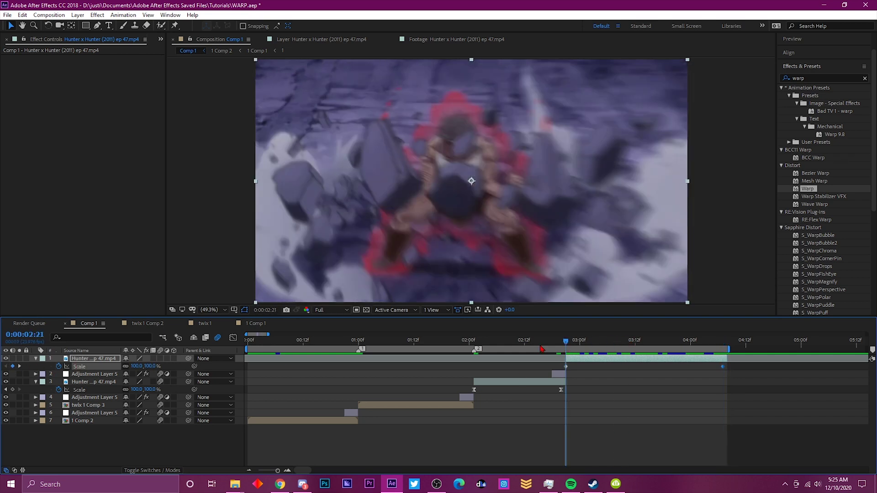
click(151, 367)
text(200)
key(Return)
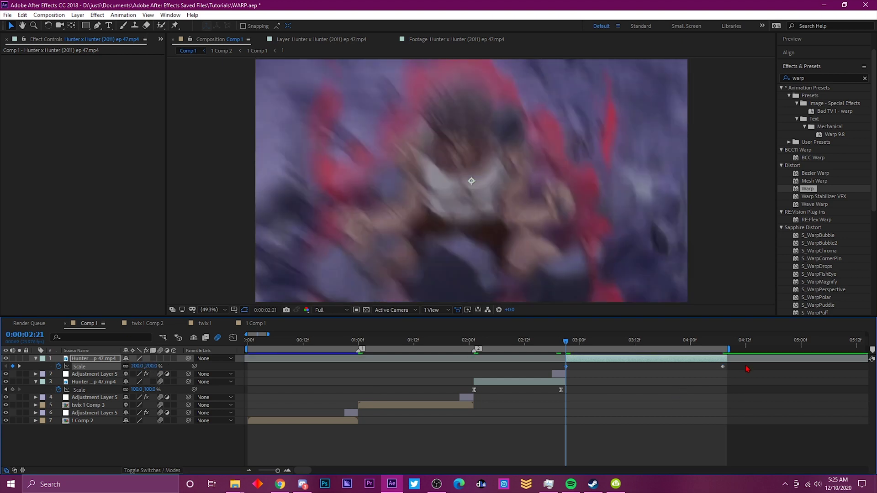
Shape layer 1's Scale curve to fall sharply from 200% and ease gradually into 100%
drag(748, 364, 535, 372)
click(233, 338)
click(565, 362)
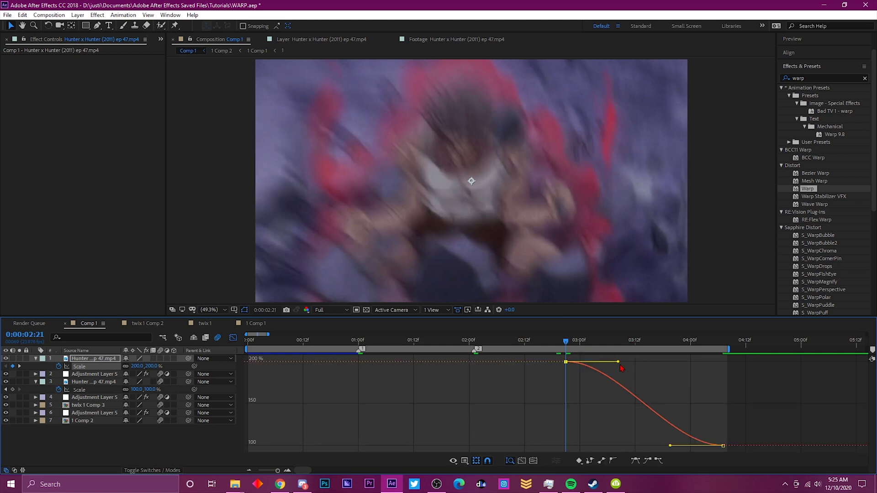
drag(622, 362, 515, 426)
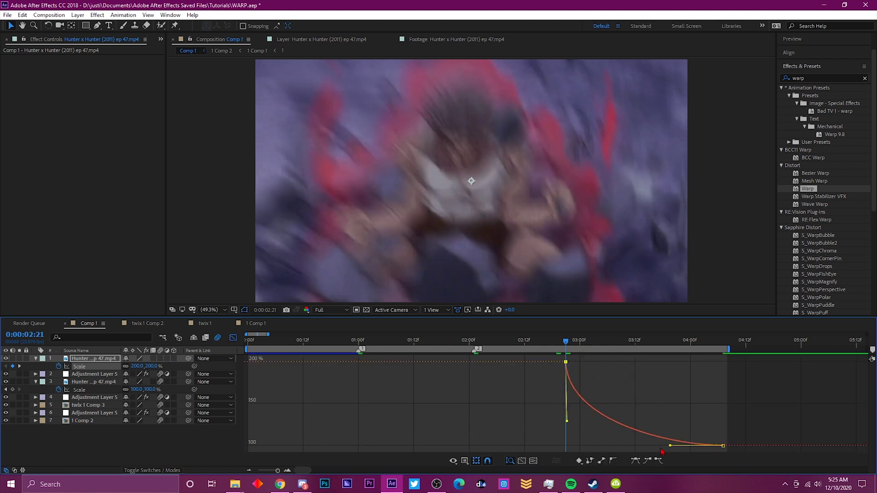
drag(670, 445, 551, 446)
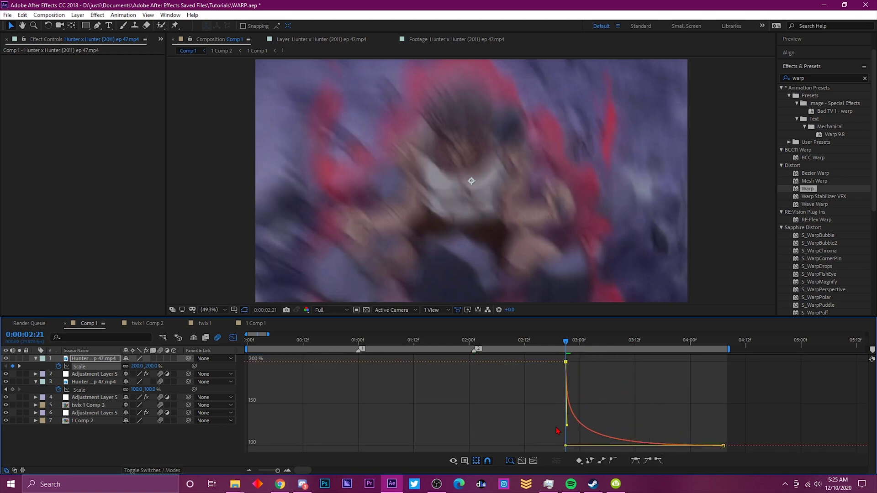
key(minus)
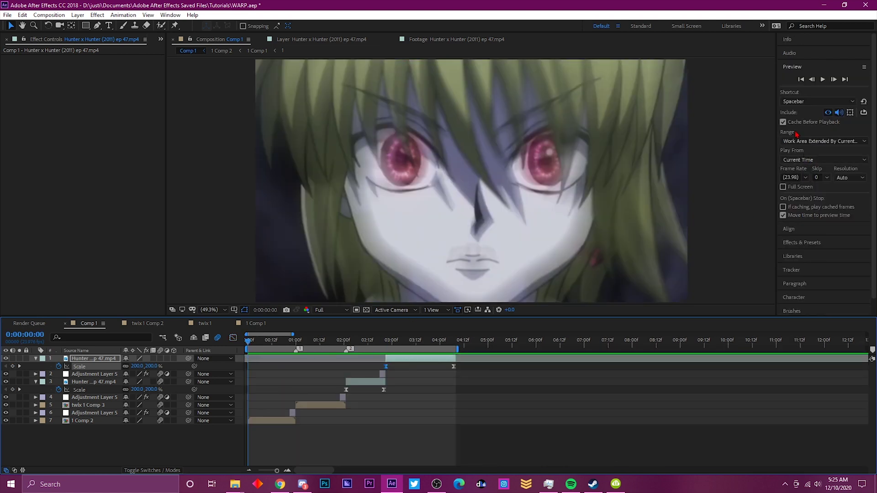
Disable Cache Before Playback and preview the composition, stopping at 0:00:02:09
click(783, 122)
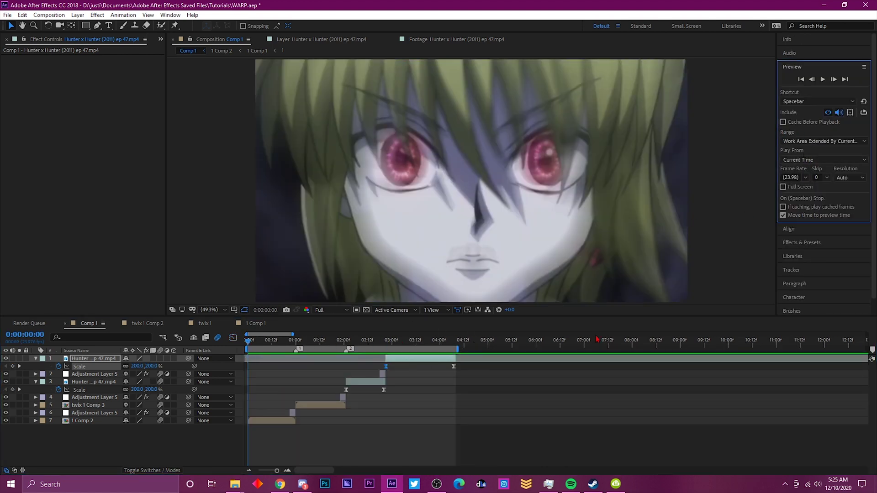
key(space)
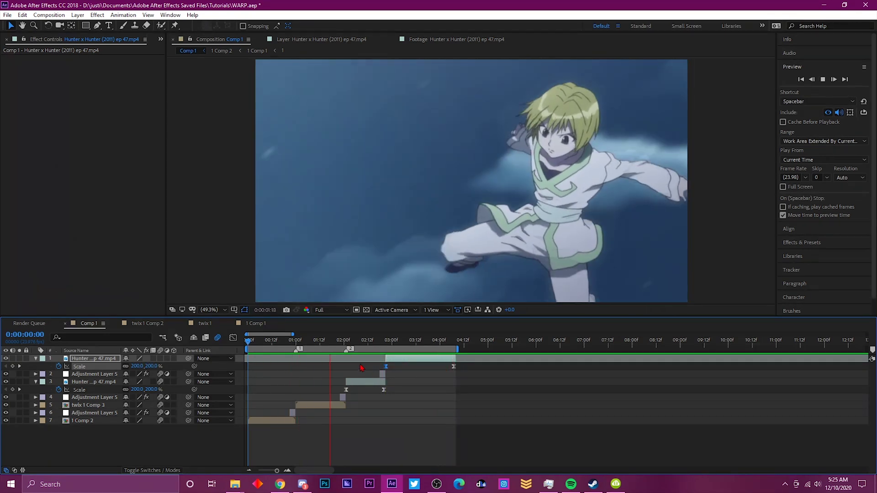
key(space)
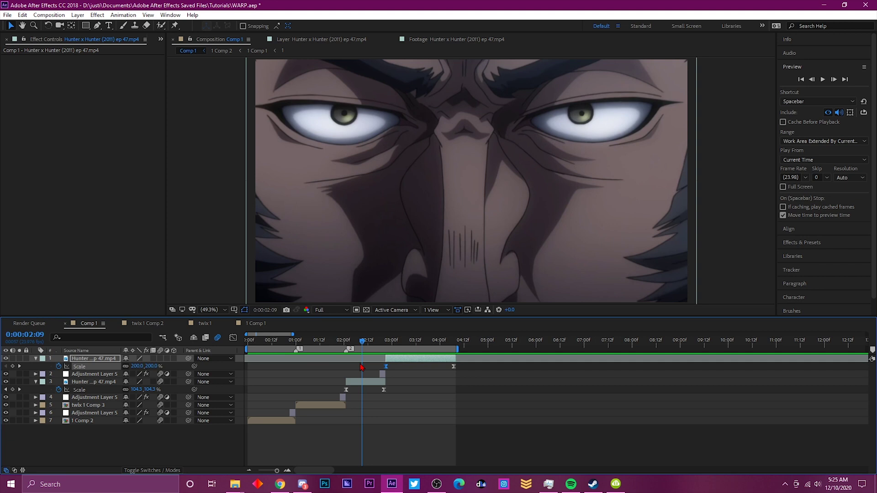